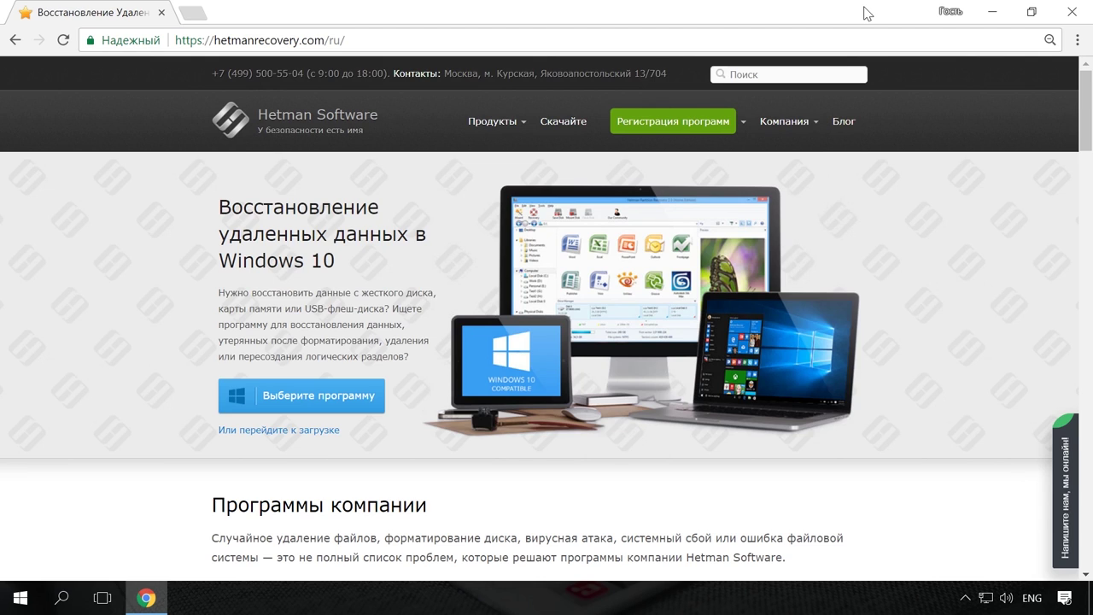
- Open the Partition Recovery product page on the Hetman Software site and look over the program description
mouse_move(521, 123)
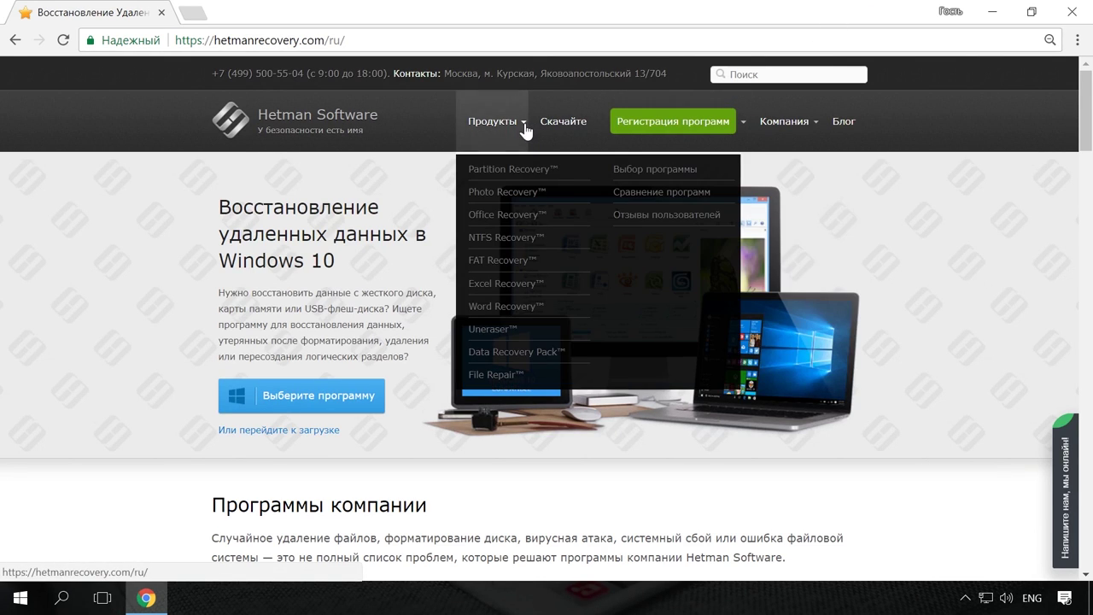
click(531, 171)
scroll(541, 195, down, 1)
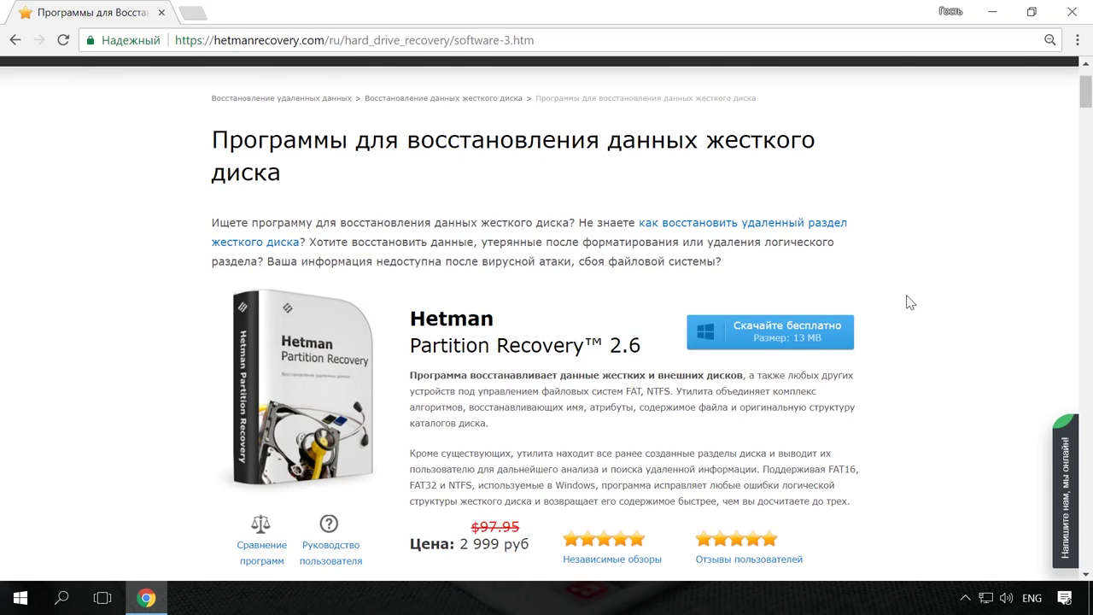
- Open the blog article "Как быстро найти файлы на компьютере с Windows", look through it and open the site's online chat
scroll(909, 301, up, 1)
click(850, 125)
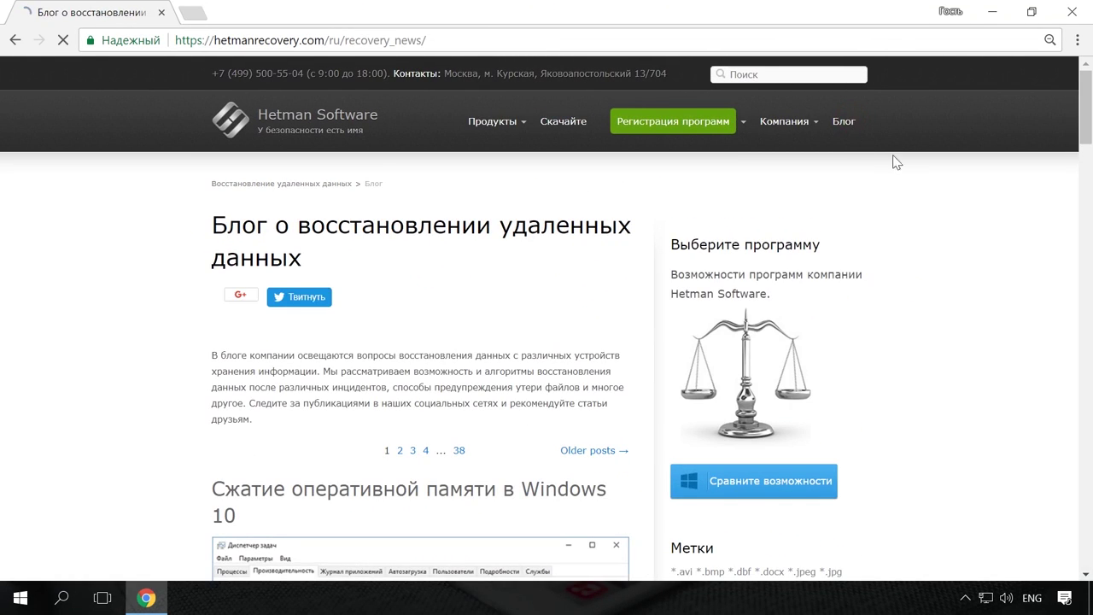
scroll(935, 200, down, 10)
scroll(937, 229, down, 5)
click(586, 283)
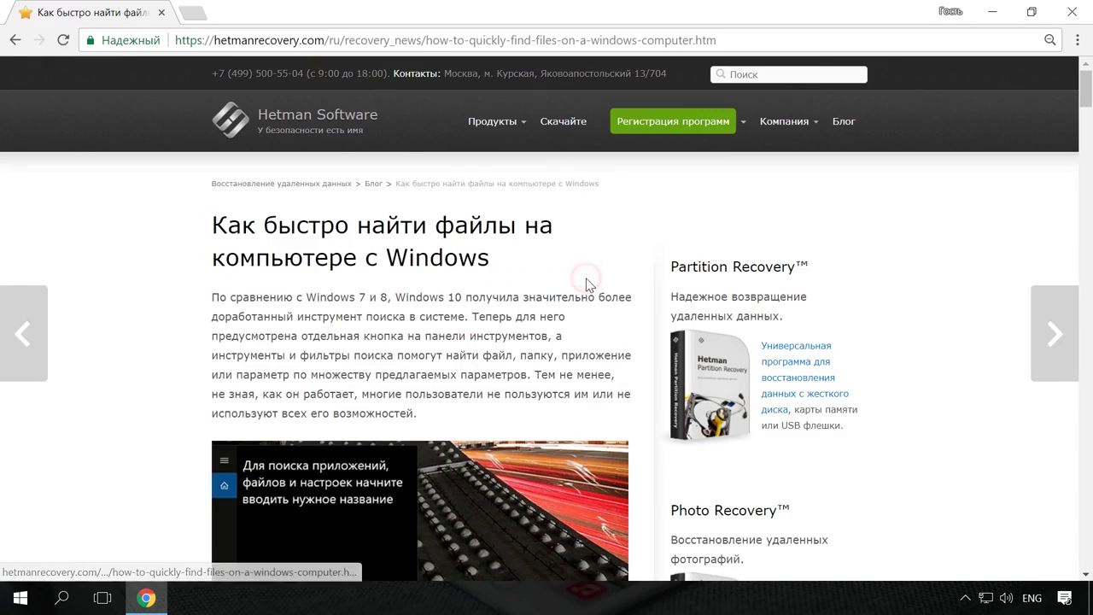
scroll(632, 278, down, 5)
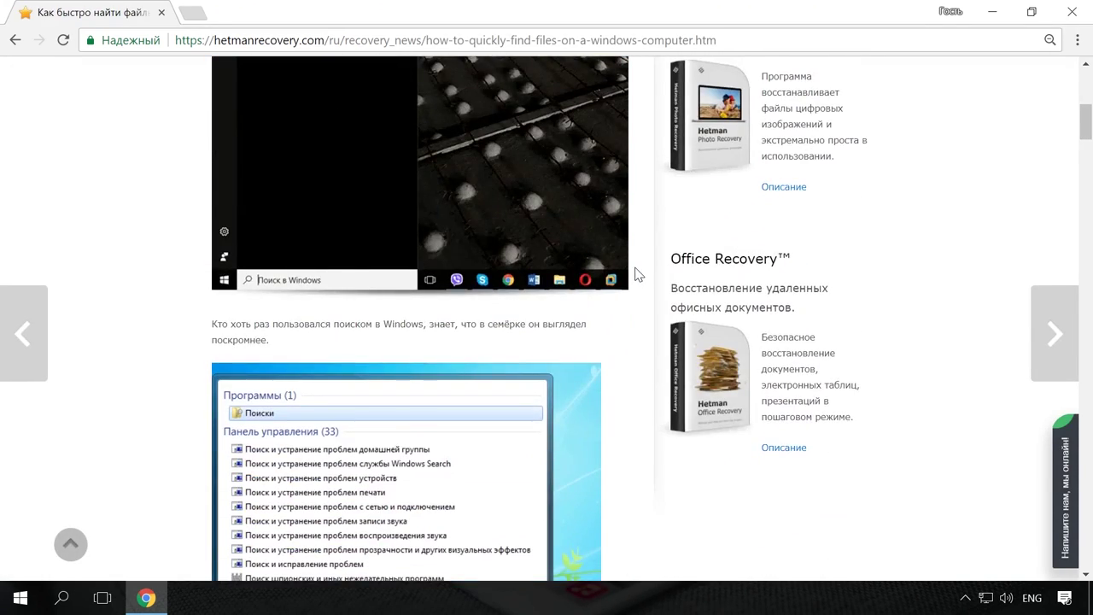
scroll(635, 276, up, 6)
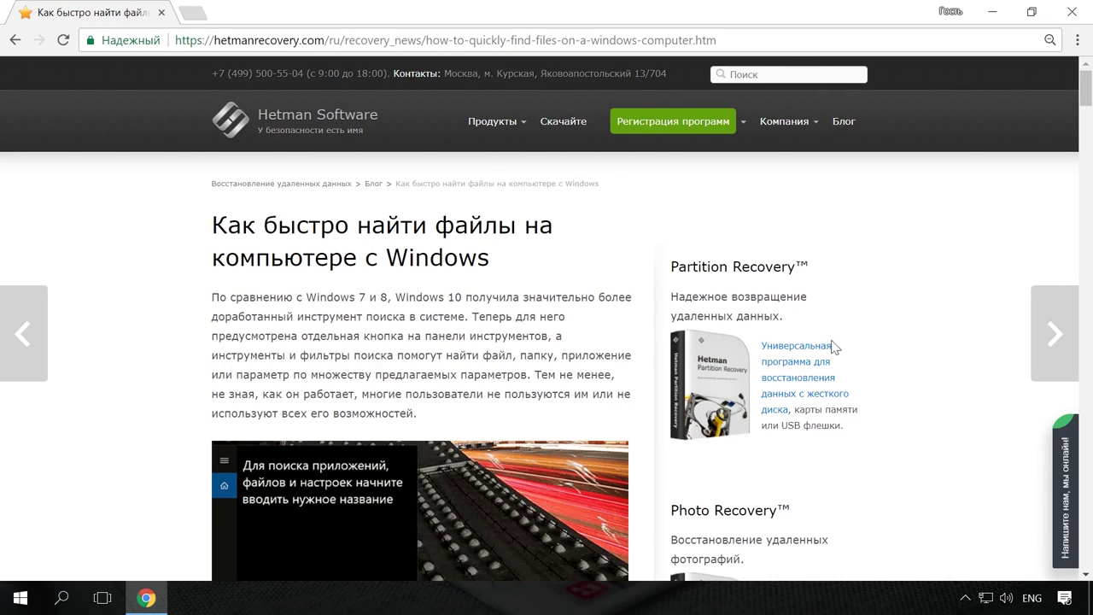
click(1060, 478)
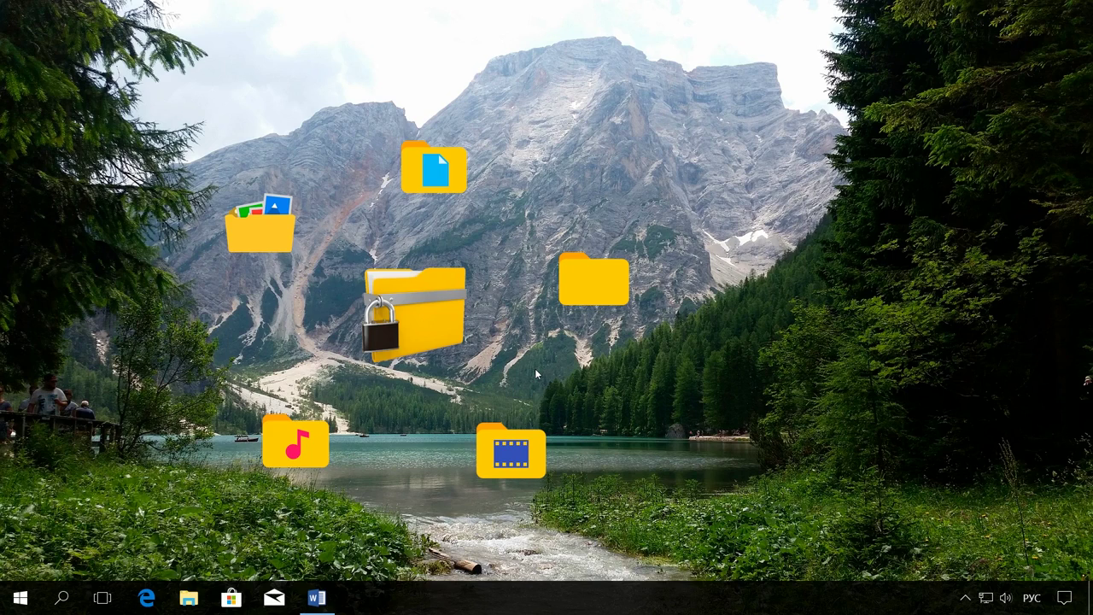
- View the quick access and computer folders in File Explorer, and close its window
click(187, 598)
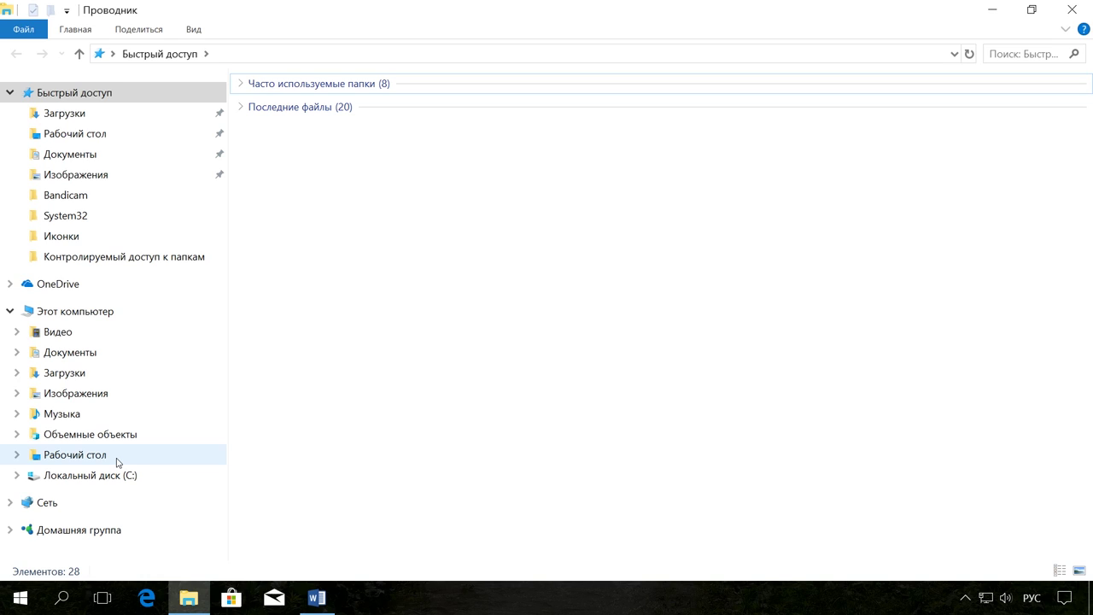
click(1070, 9)
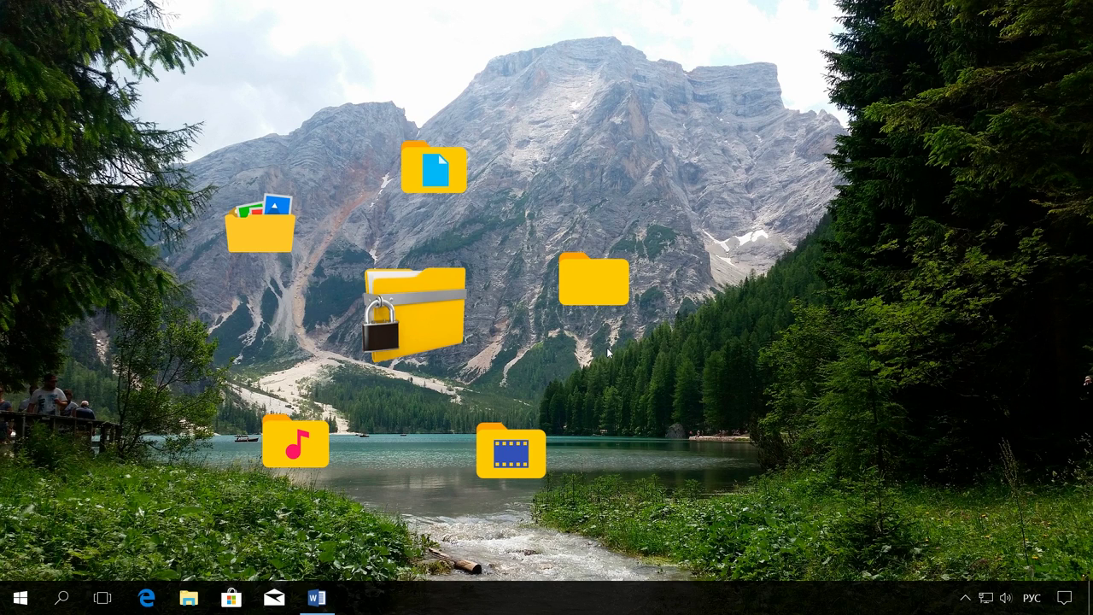
- Open the Windows Defender Security Center from the Update and Security settings of Windows
key(super)
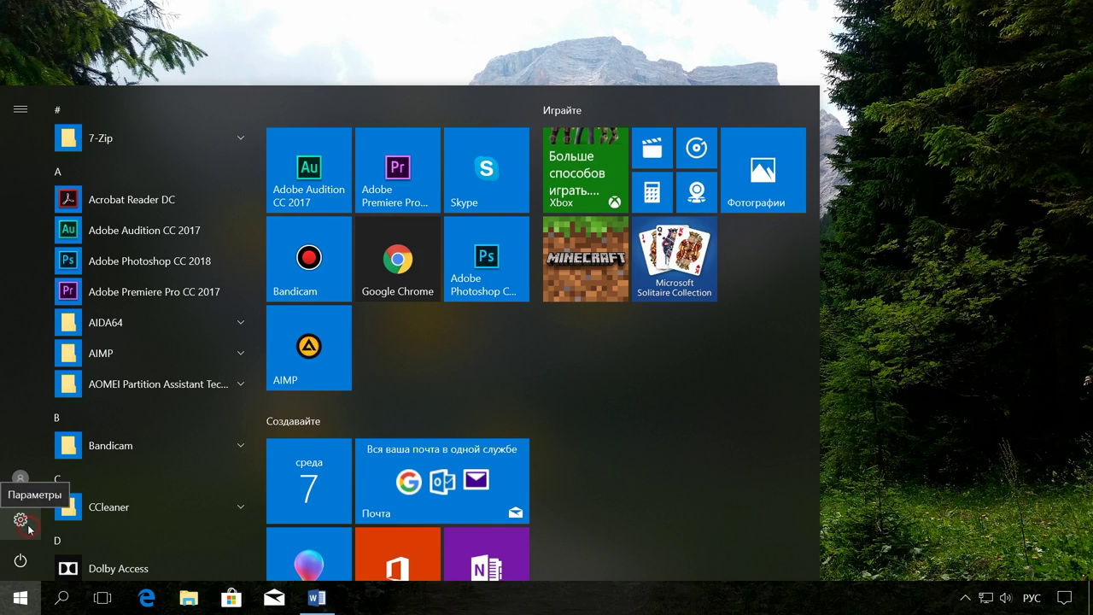
click(20, 517)
click(419, 517)
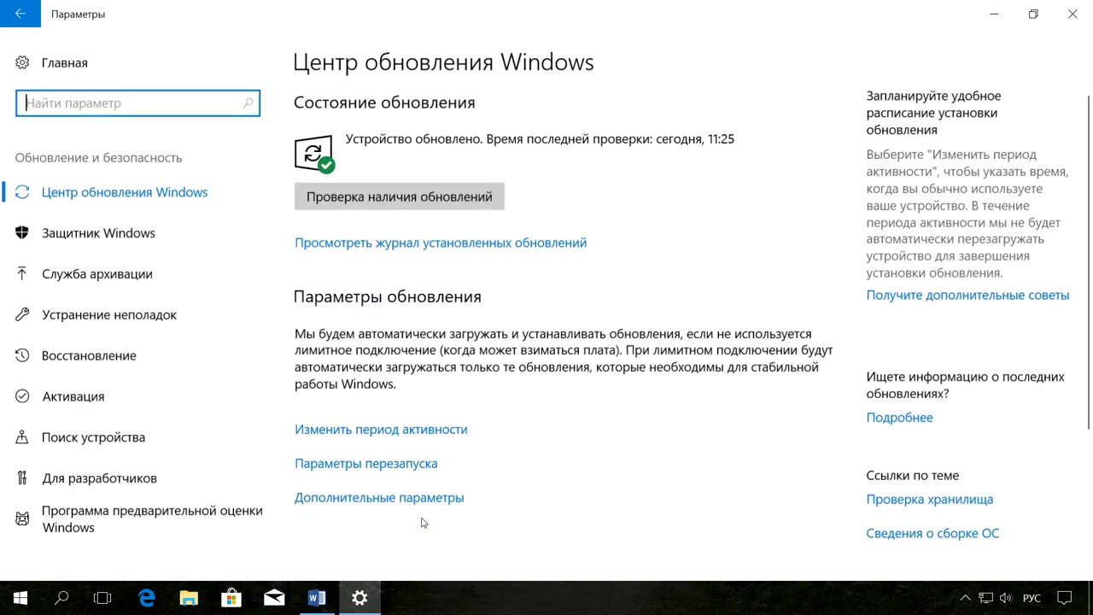
click(79, 232)
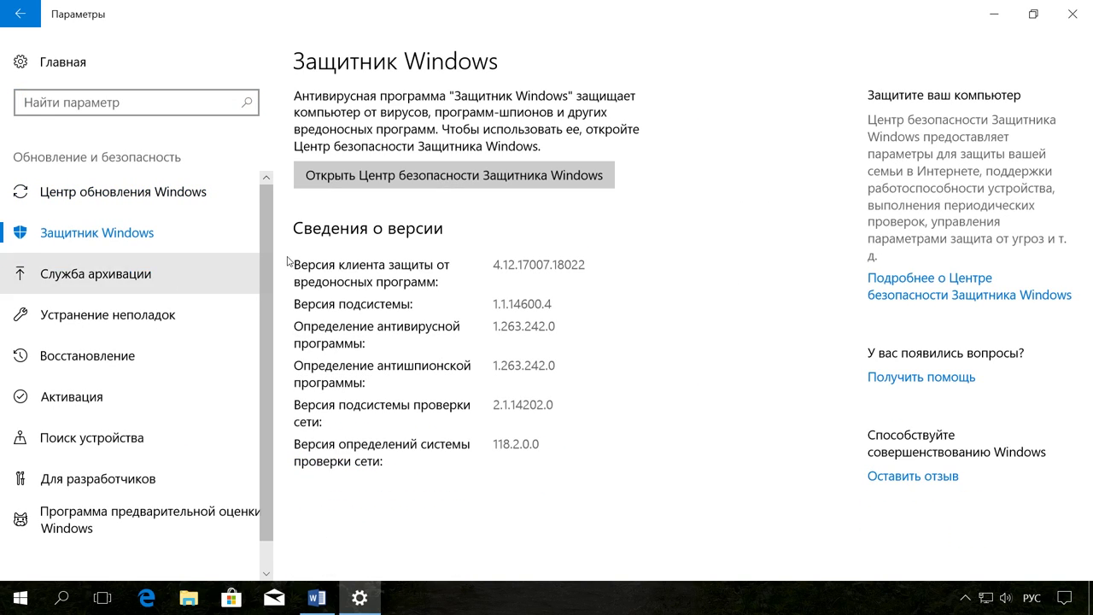
click(498, 185)
click(613, 57)
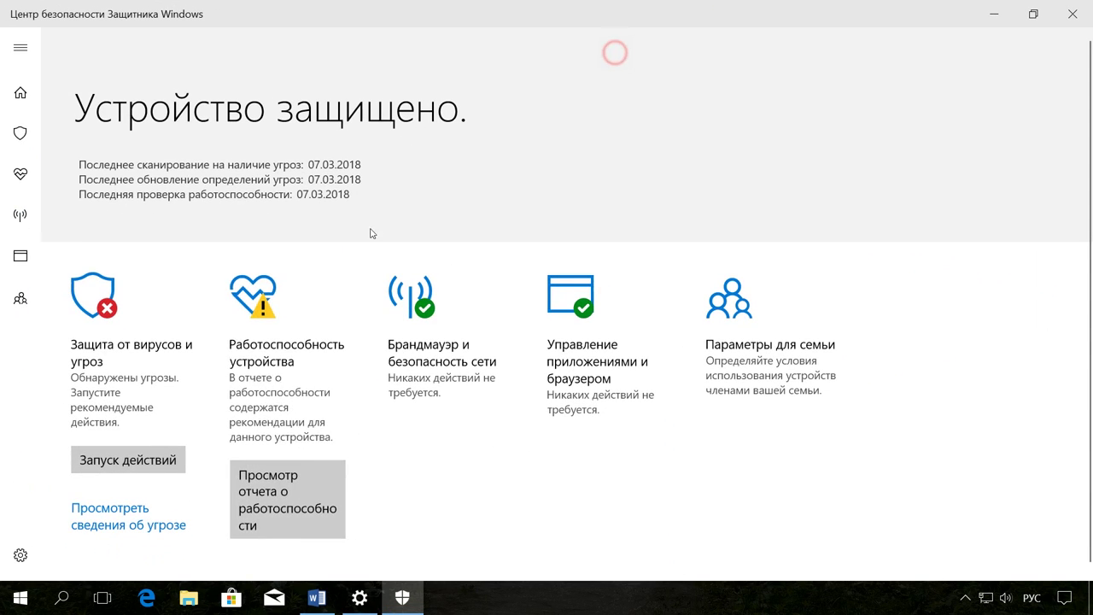
- Turn on controlled folder access (Контролируемый доступ к папкам) in the virus and threat protection settings
click(141, 366)
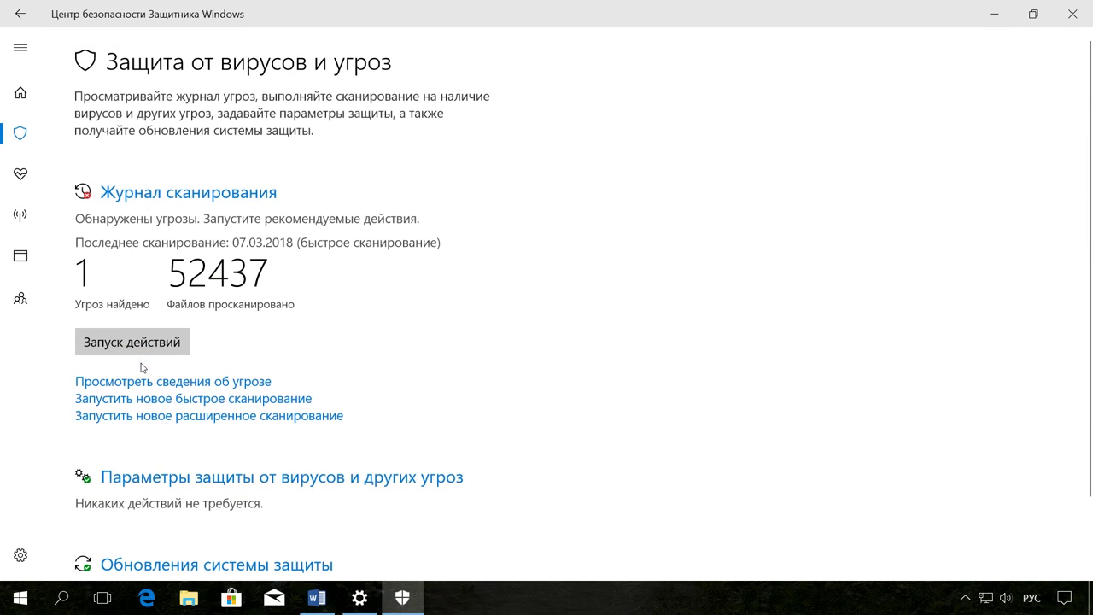
scroll(183, 385, down, 1)
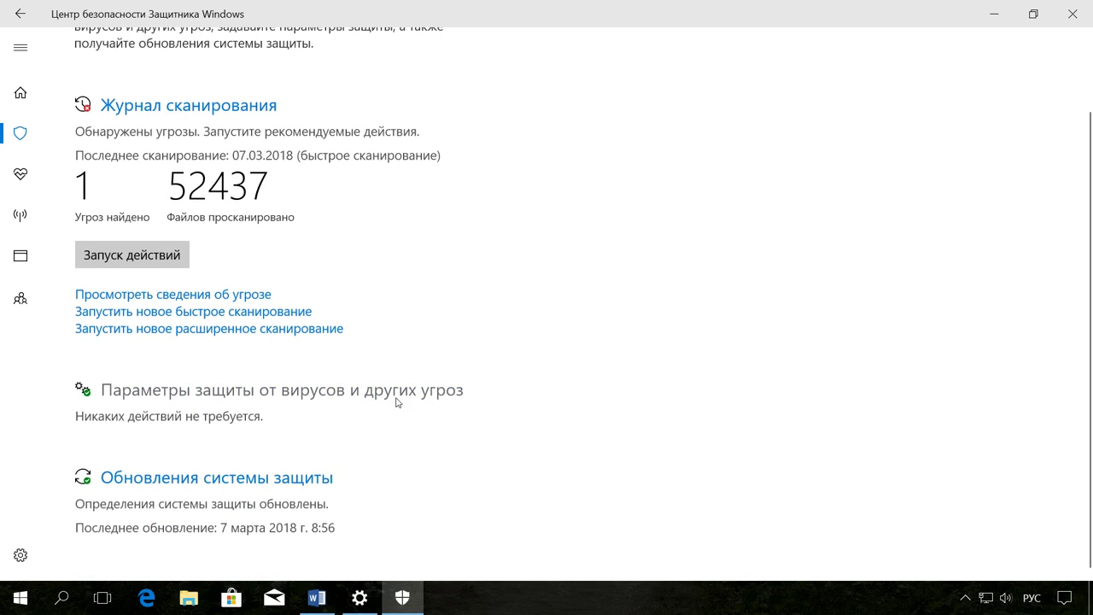
click(381, 400)
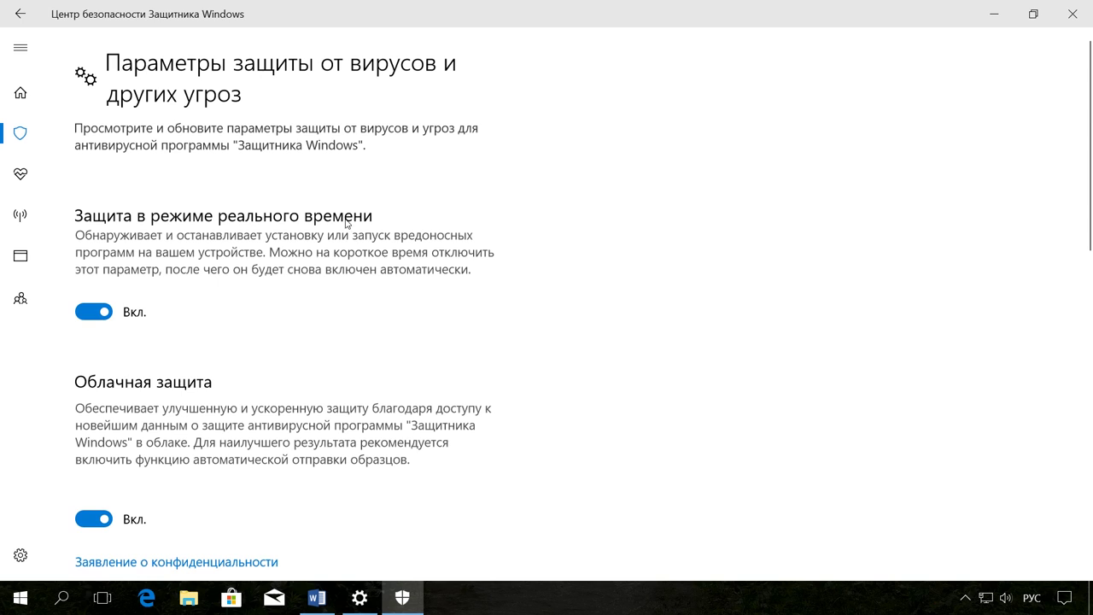
scroll(142, 361, down, 10)
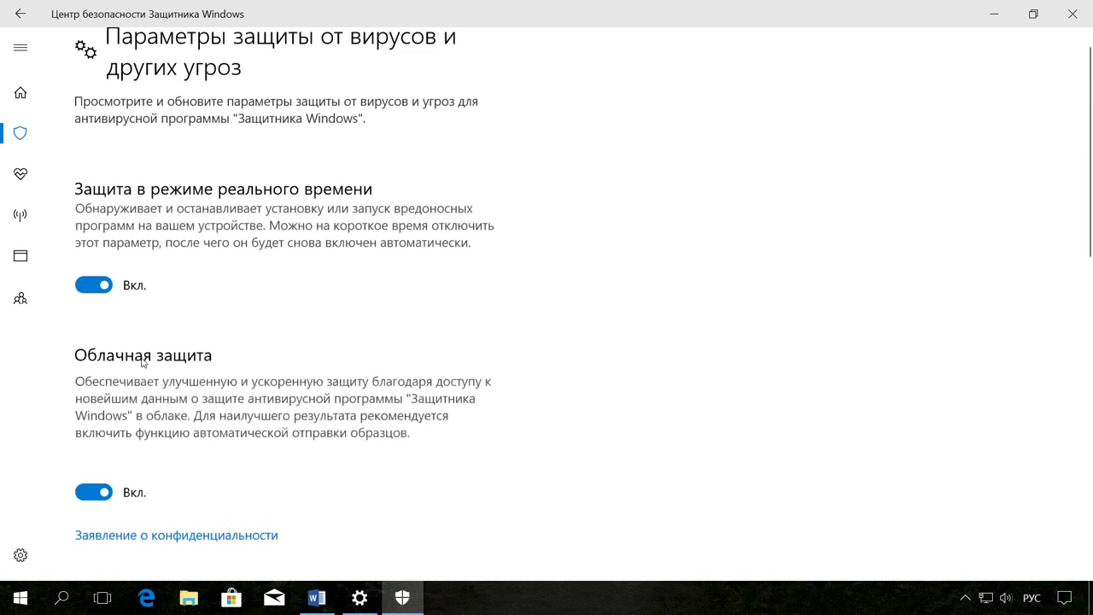
scroll(156, 400, down, 1)
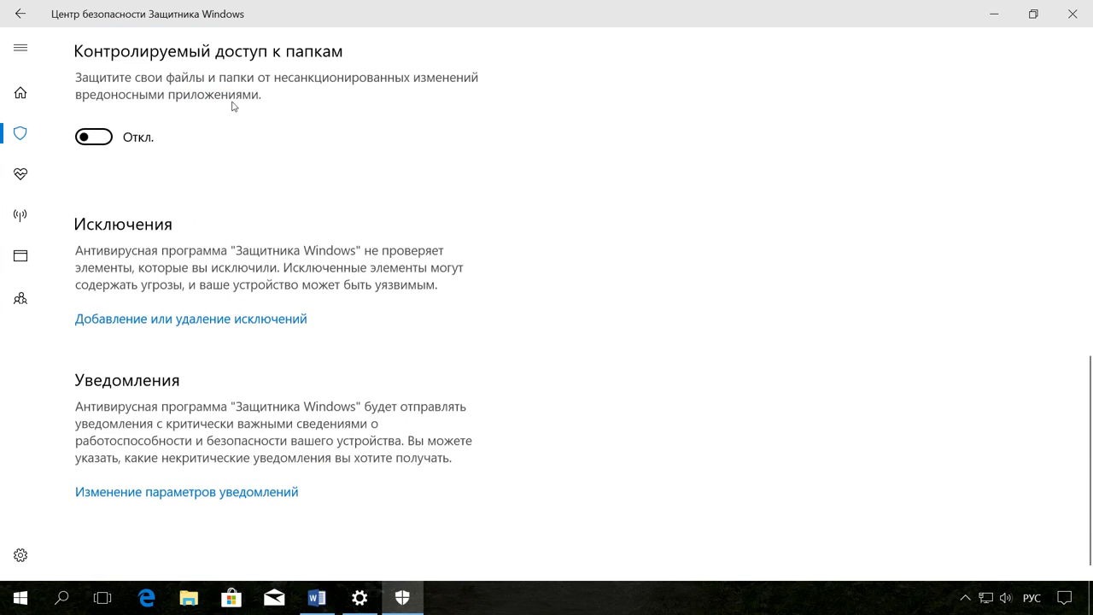
click(103, 144)
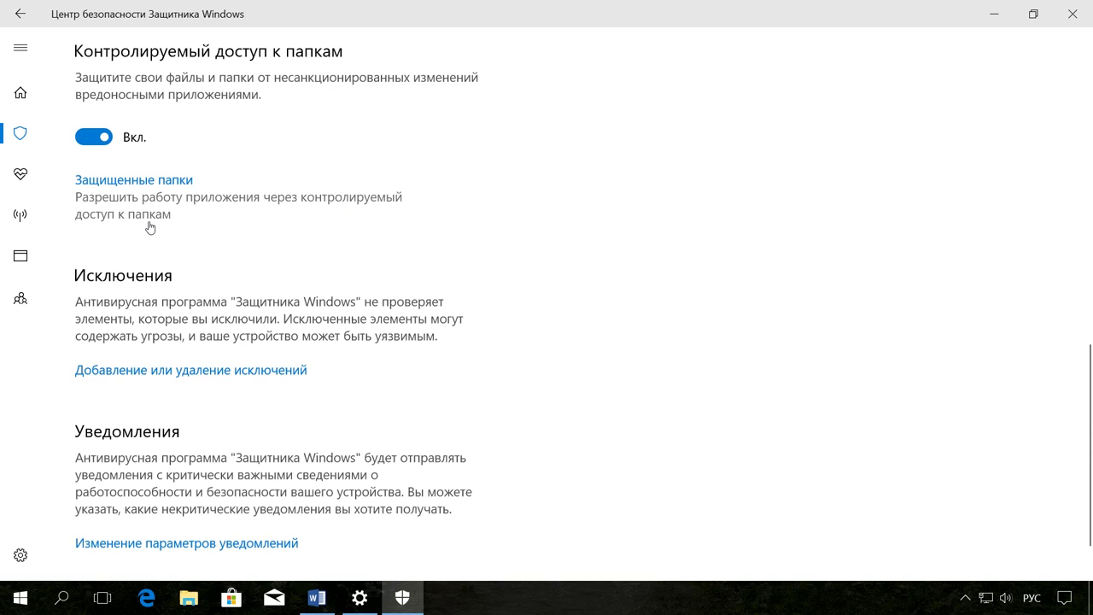
- Add the "Файлы Outlook" folder from Documents to the list of protected folders
click(163, 179)
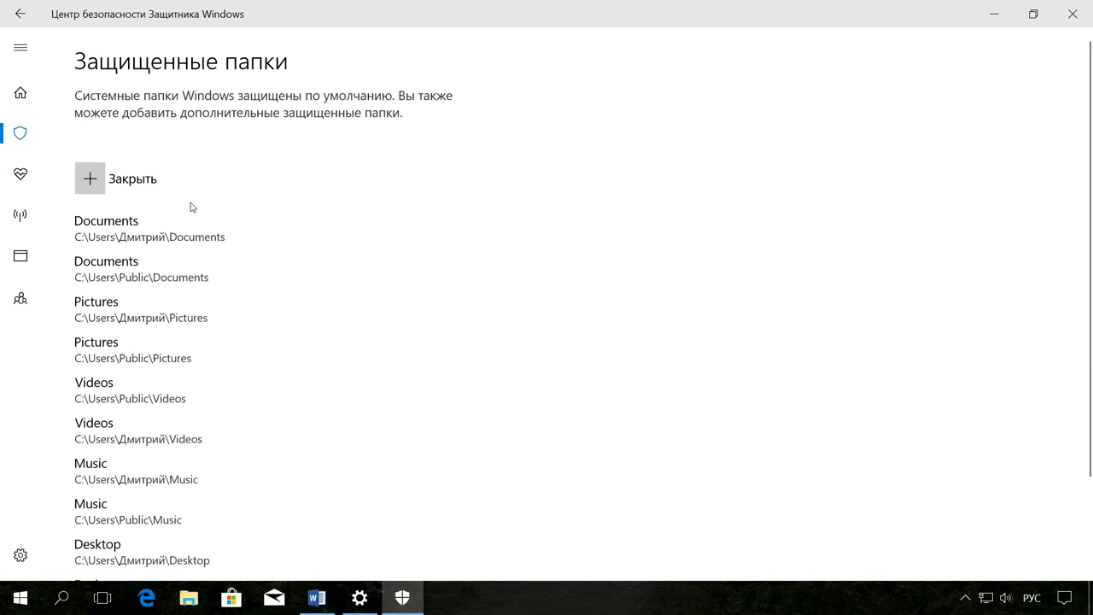
scroll(110, 269, down, 3)
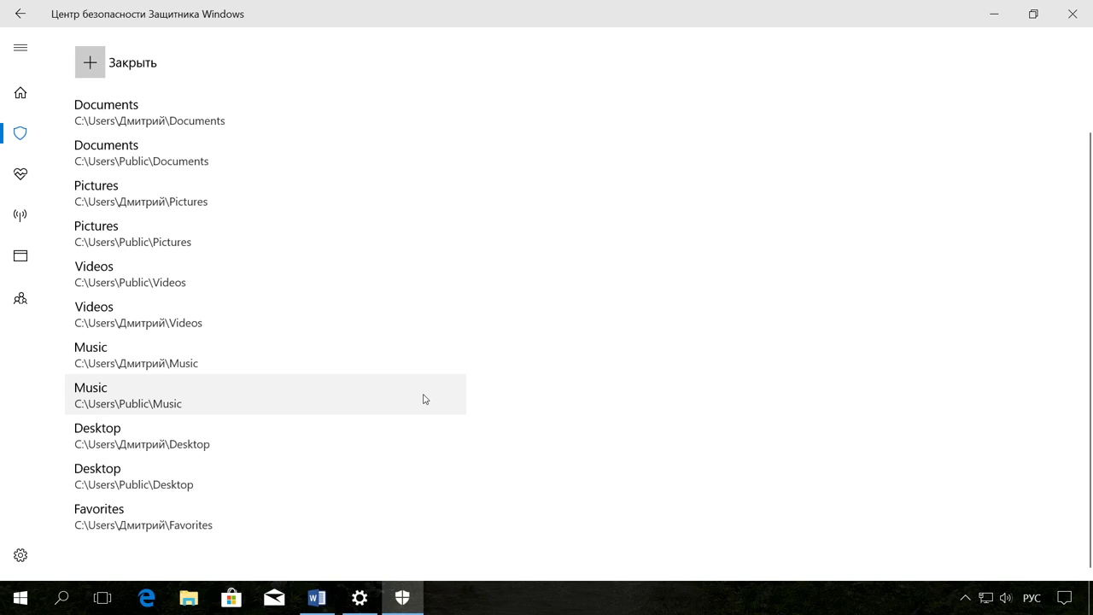
scroll(425, 399, up, 2)
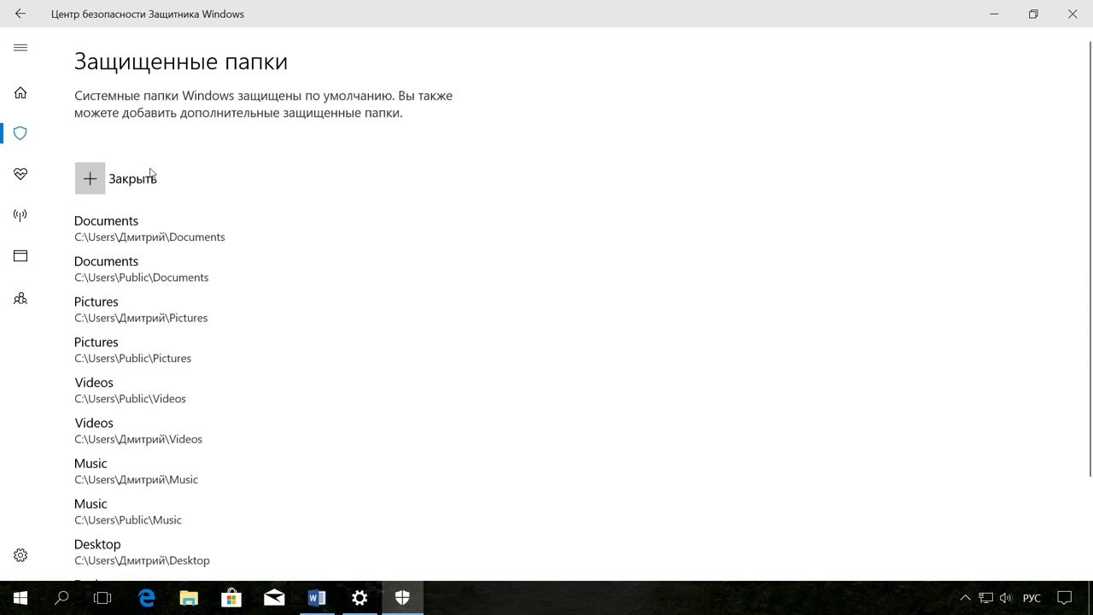
click(90, 180)
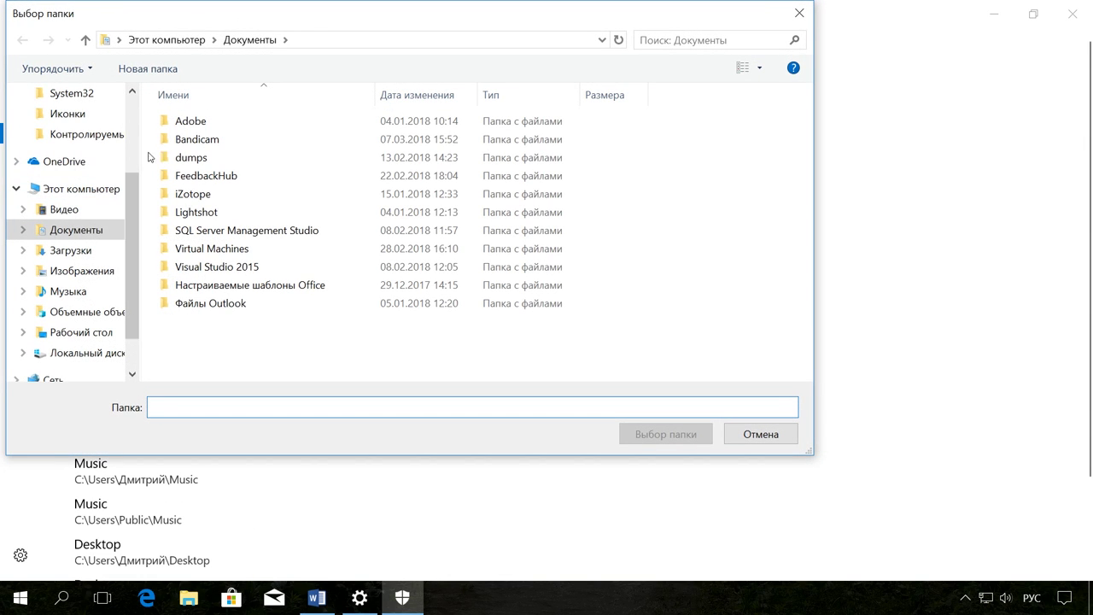
click(231, 308)
click(681, 436)
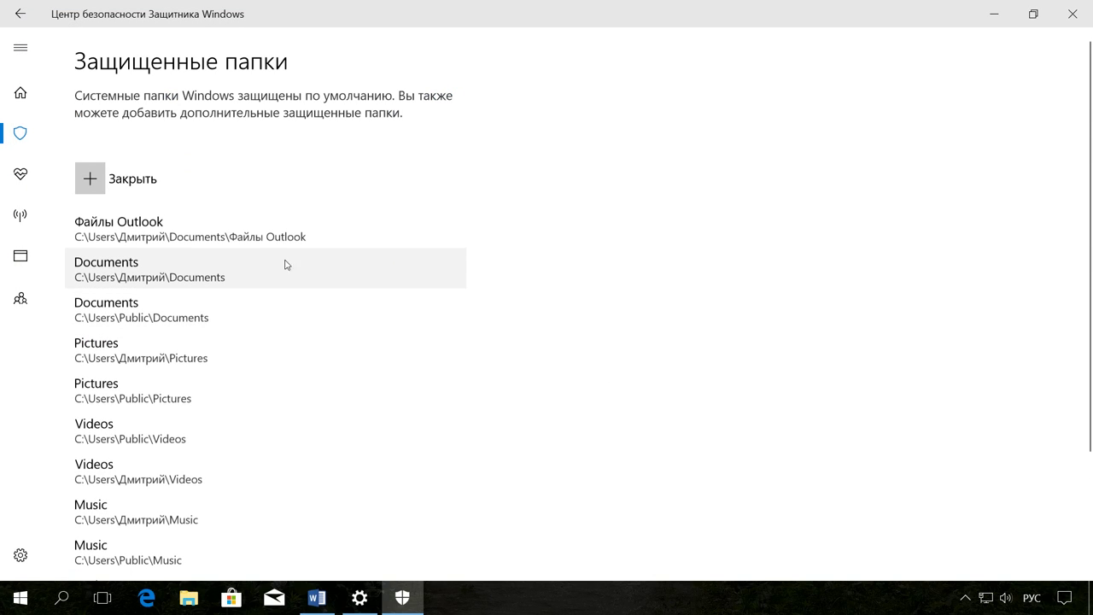
- Return to the virus and threat protection settings and open the page for allowing an app through controlled folder access
click(20, 14)
scroll(187, 458, down, 4)
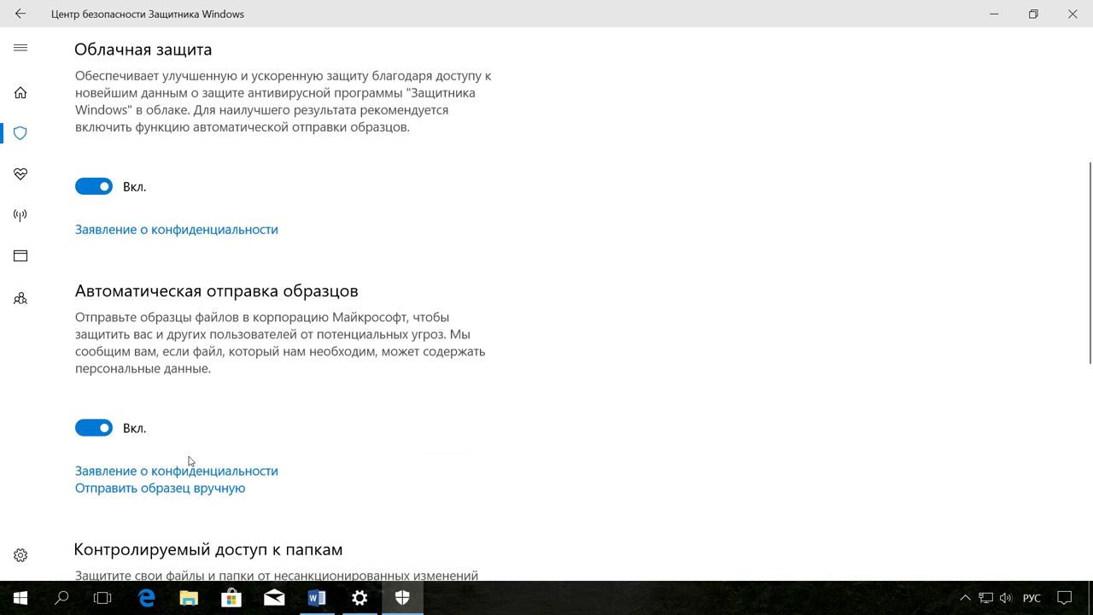
scroll(189, 461, down, 6)
click(149, 204)
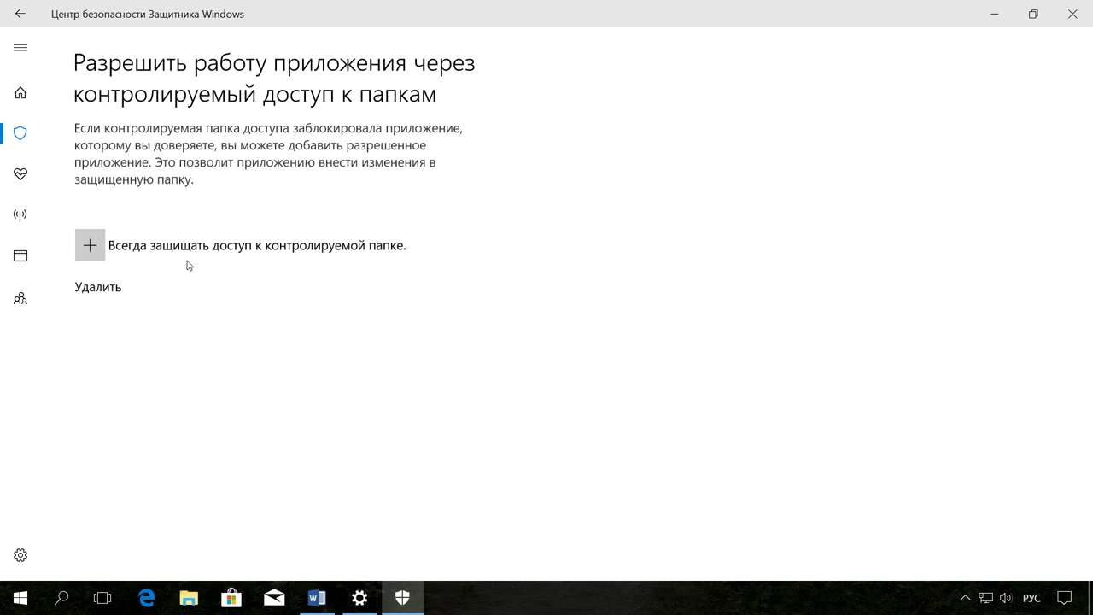
- Add Adobe Audition CC.exe from C:\Program Files (x86)\Adobe\AuditionCC\Adobe\Adobe Audition CC 2017 as an allowed app
click(87, 249)
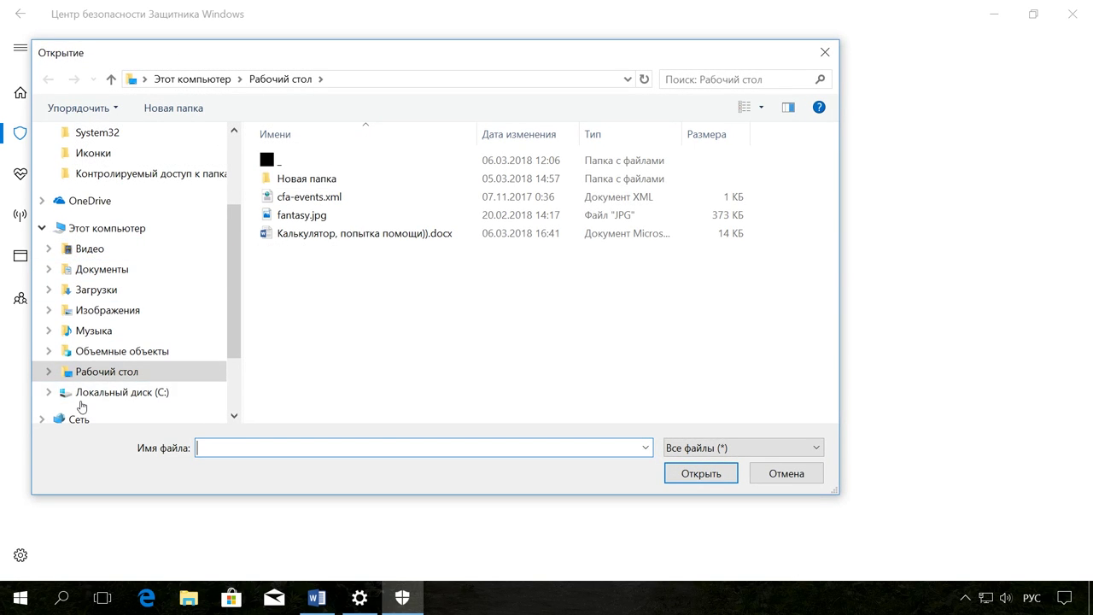
click(81, 397)
scroll(459, 379, down, 1)
click(339, 268)
double_click(339, 268)
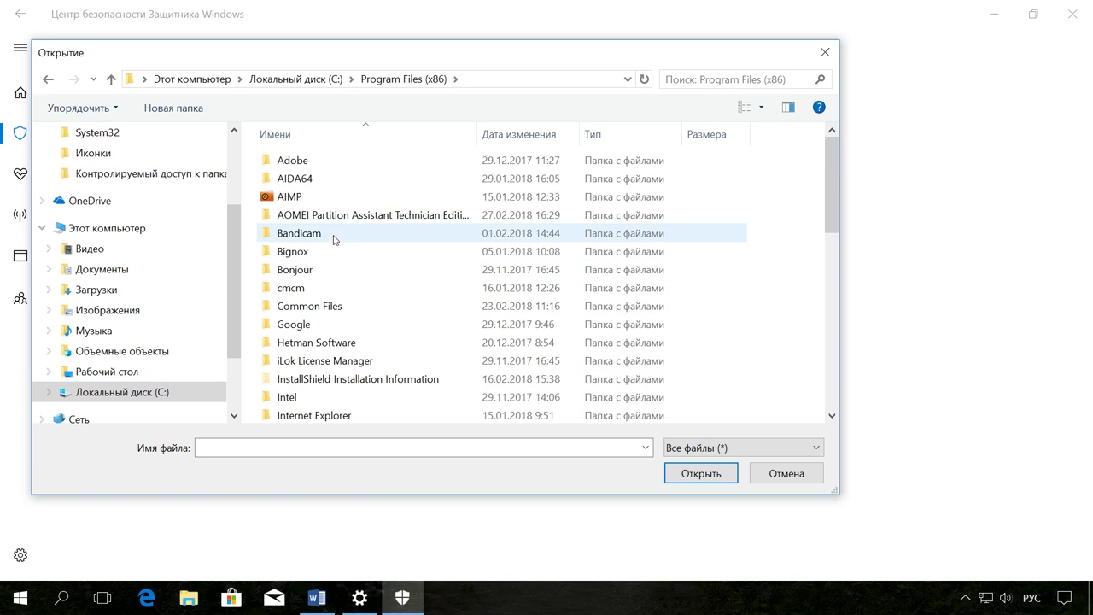
double_click(326, 162)
double_click(343, 199)
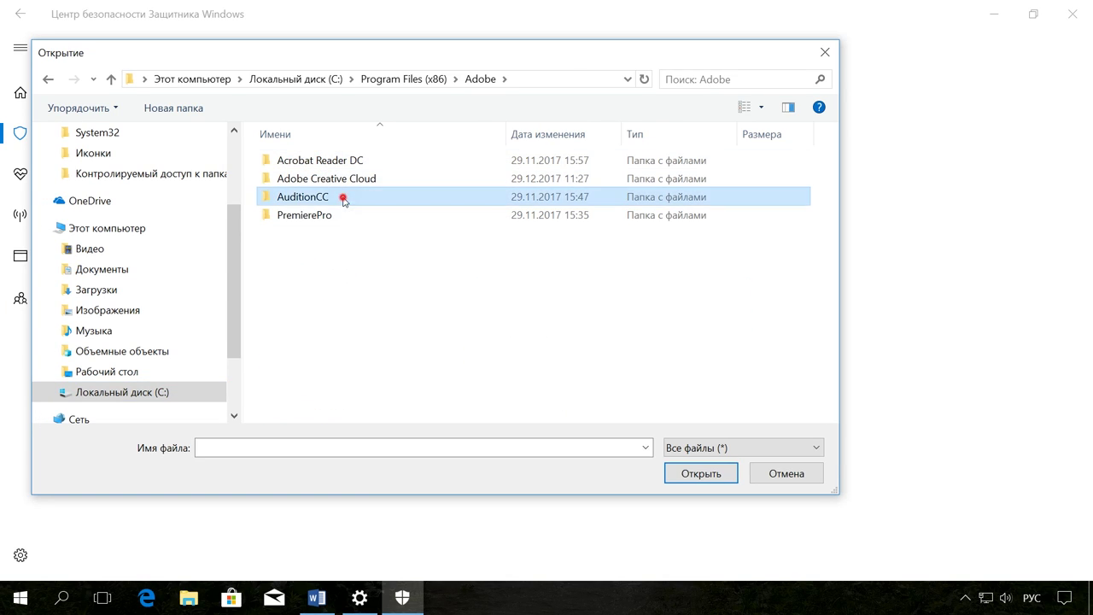
double_click(309, 161)
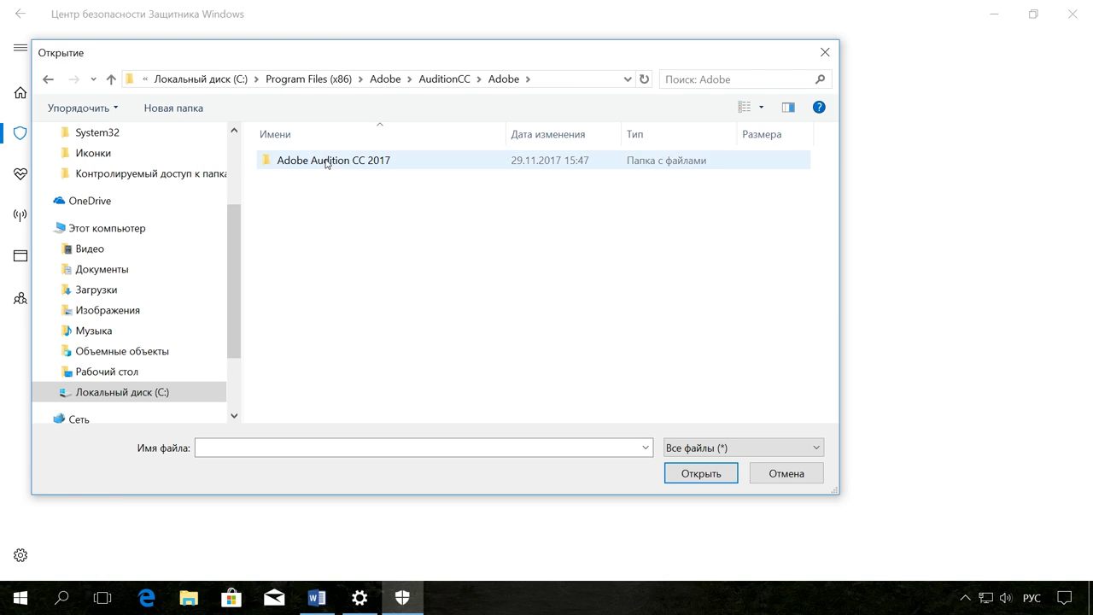
double_click(325, 162)
scroll(329, 171, down, 3)
click(357, 305)
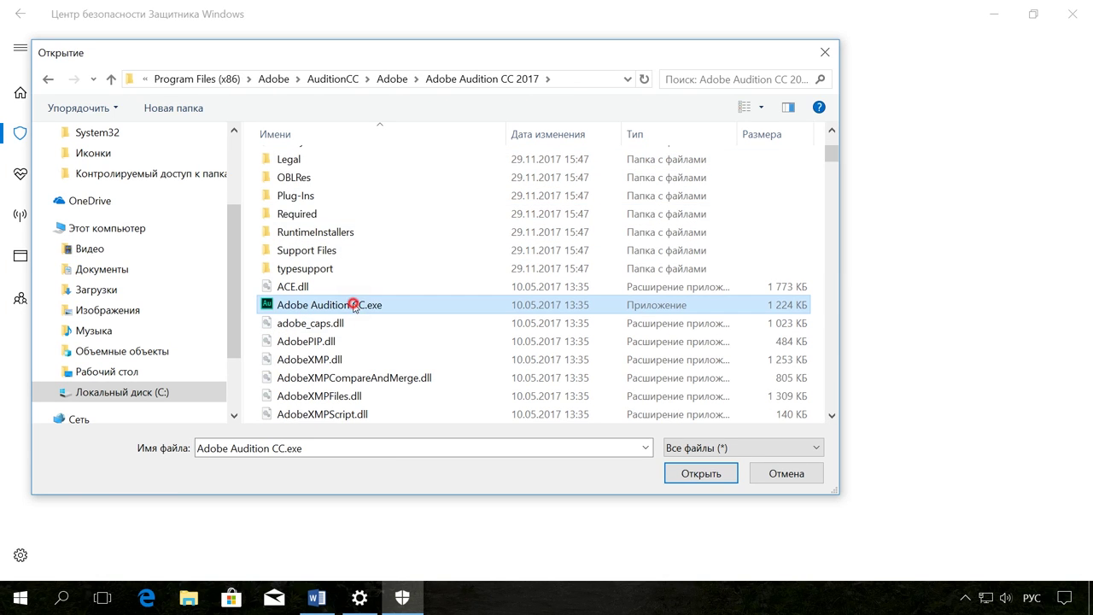
click(700, 473)
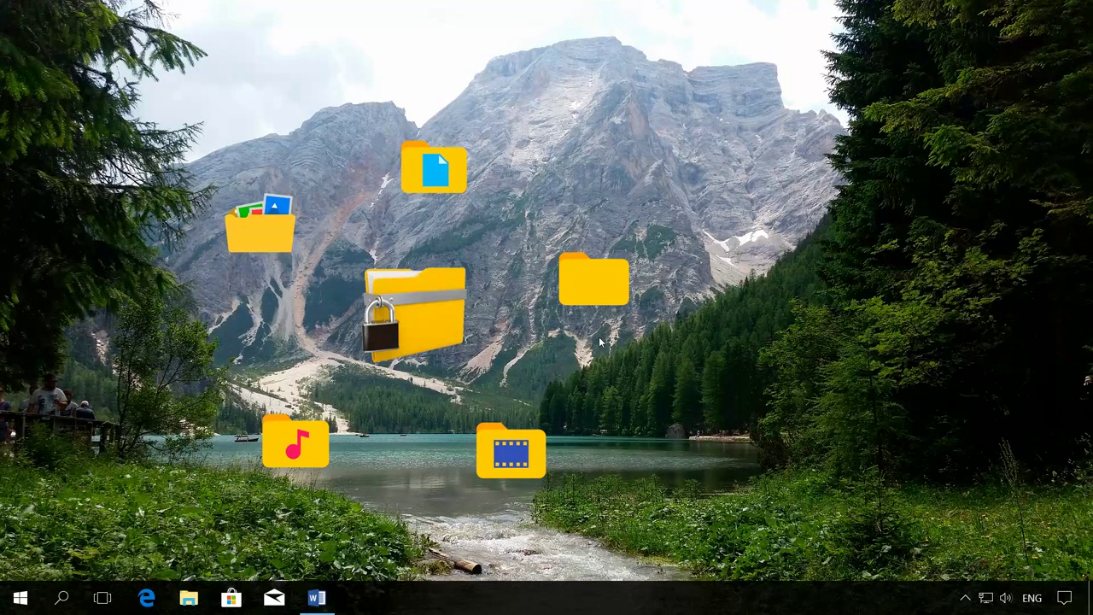
- Search Windows for gpedit.msc and open the Local Group Policy Editor
click(73, 598)
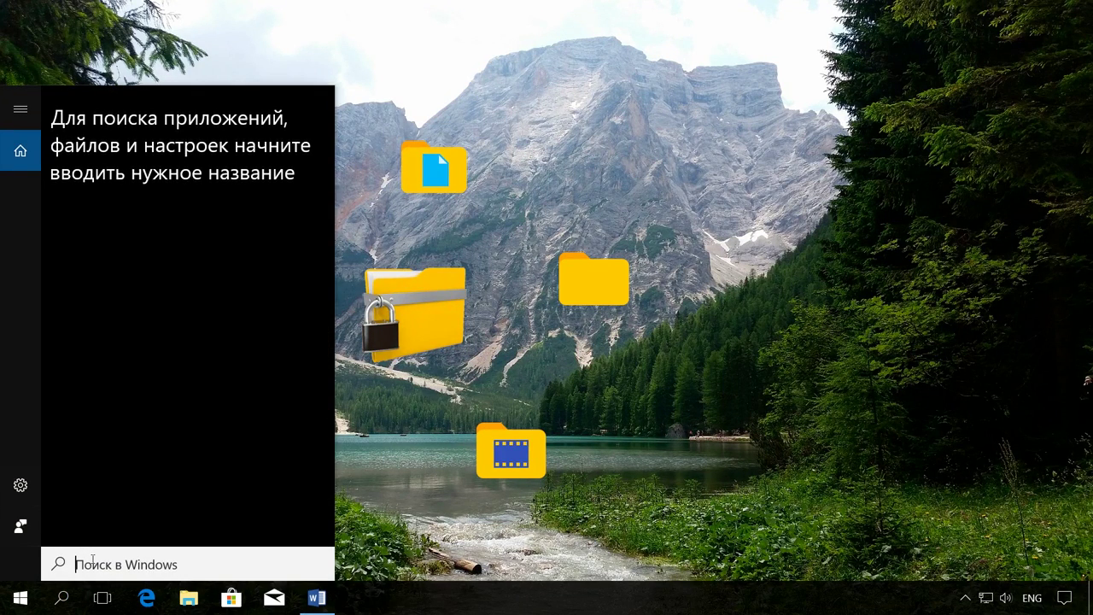
text(gpedu)
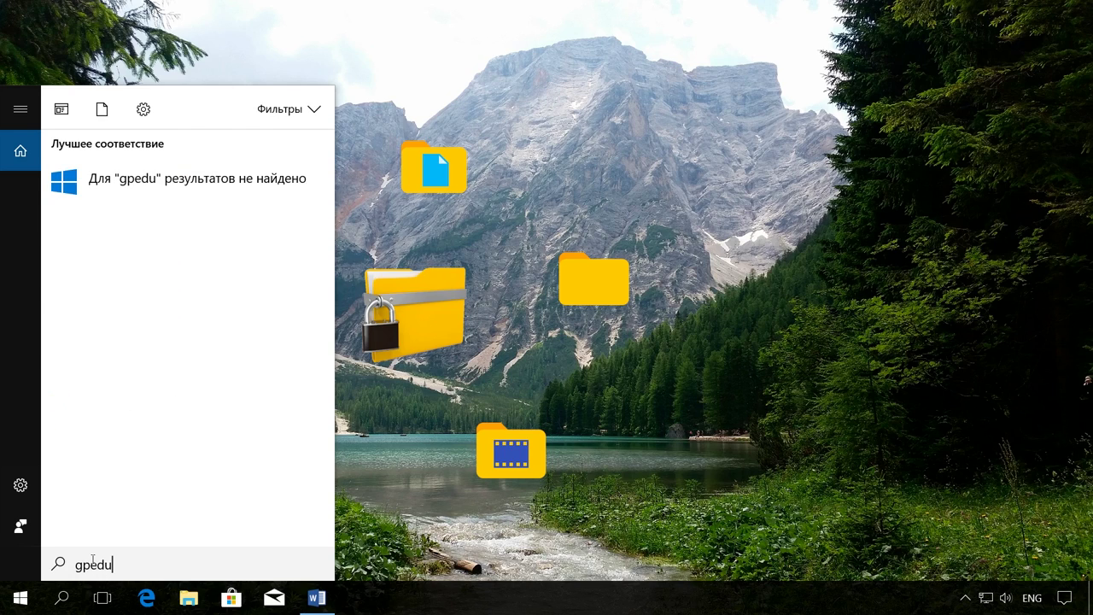
key(BackSpace)
text(i)
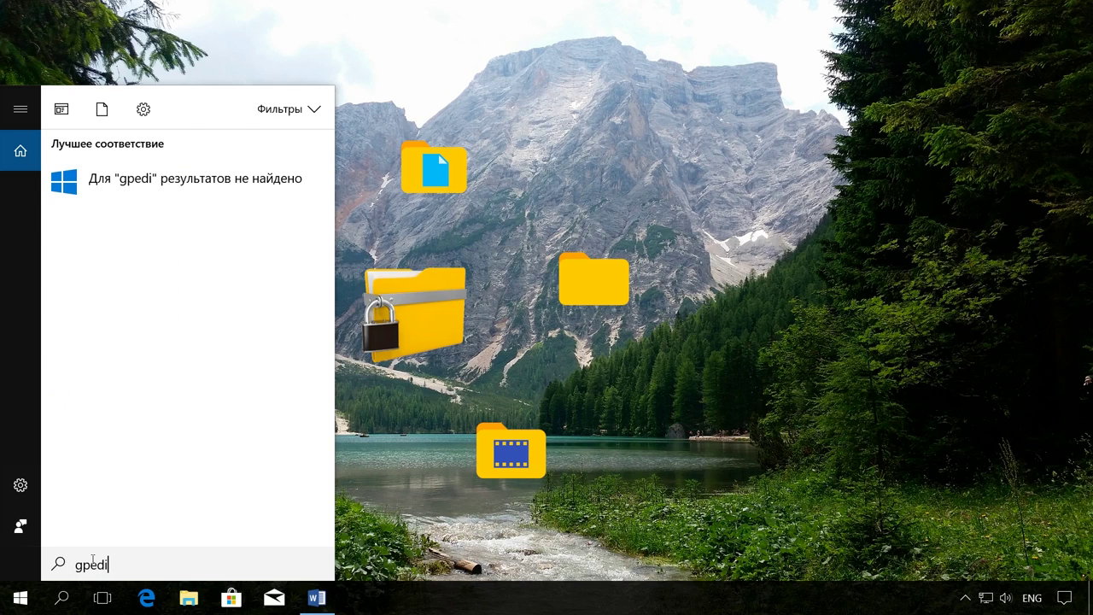
text(t.msc)
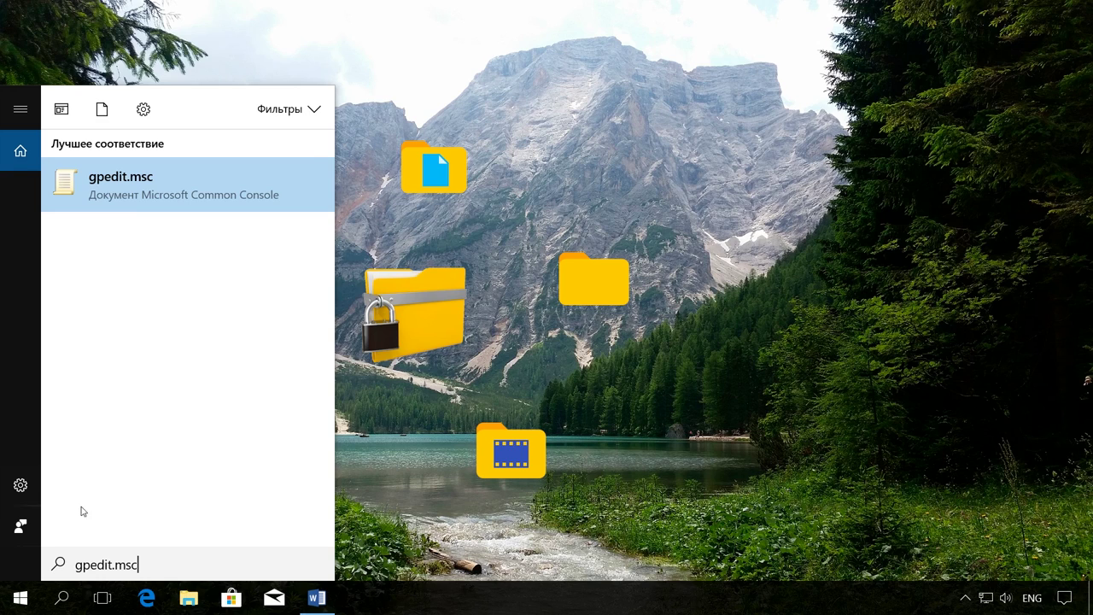
click(292, 178)
- Under computer configuration, open Административные шаблоны > Компоненты Windows > Антивирусная программа "Защитник Windows" > Exploit Guard в Защитнике Windows > Контролируемый доступ к папкам
click(142, 94)
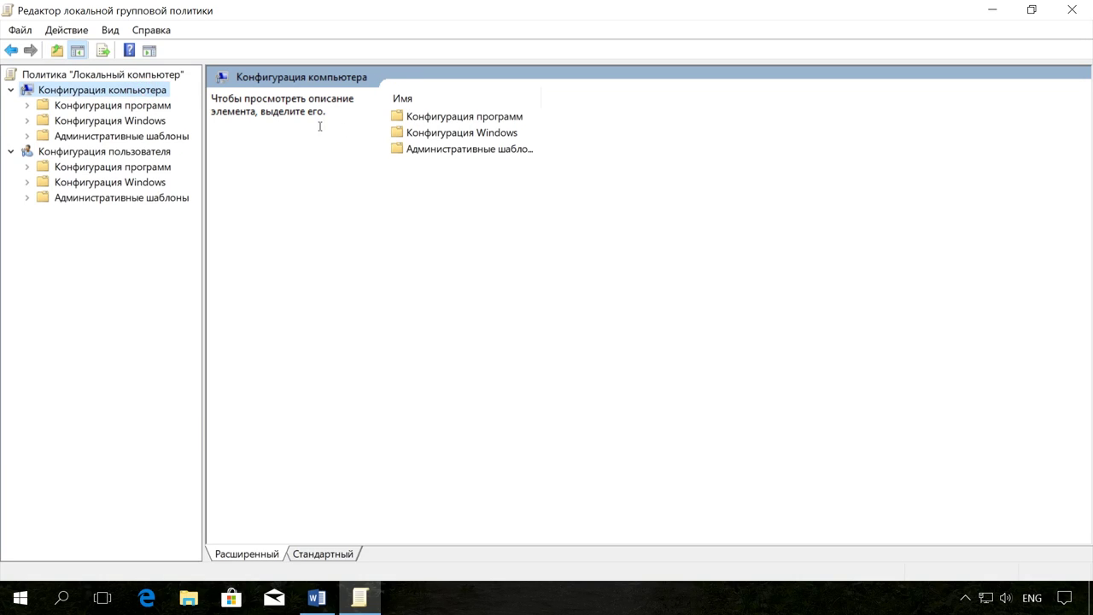
double_click(464, 151)
click(465, 120)
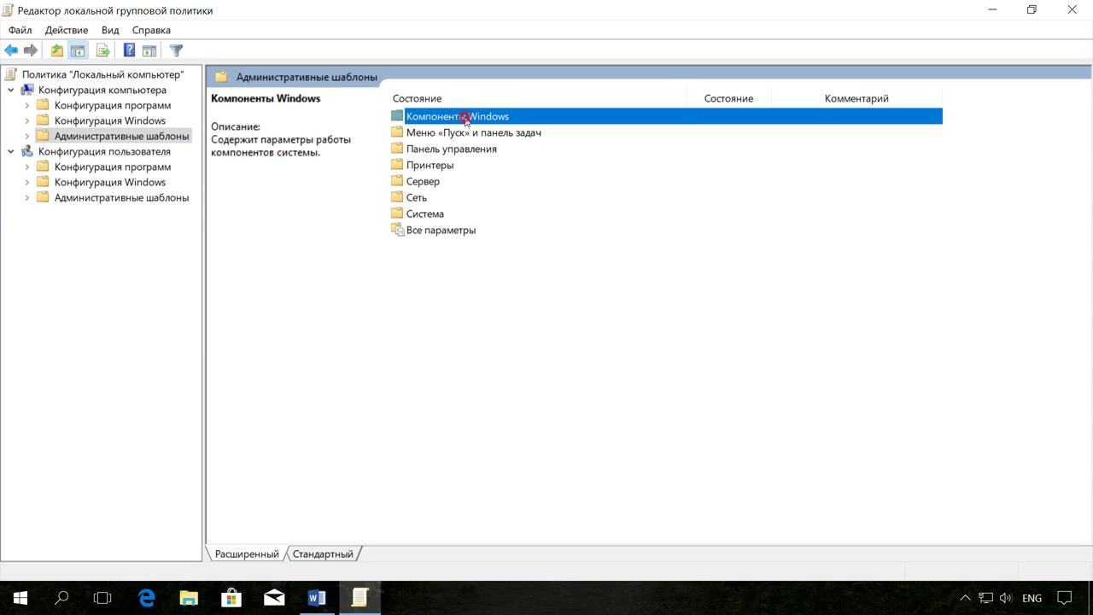
double_click(466, 120)
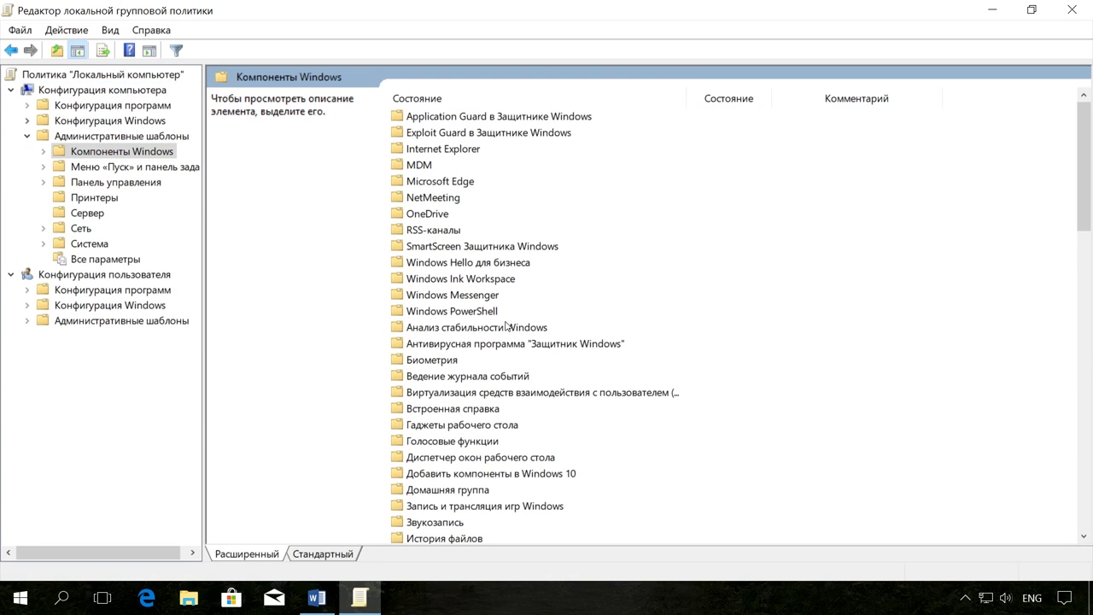
double_click(483, 343)
click(486, 118)
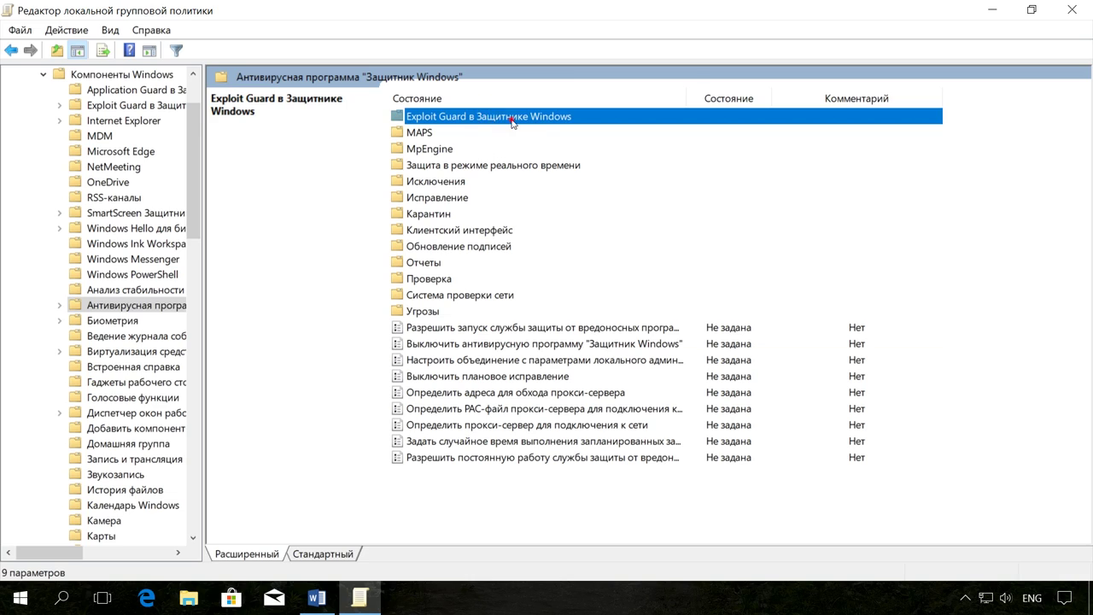
double_click(513, 120)
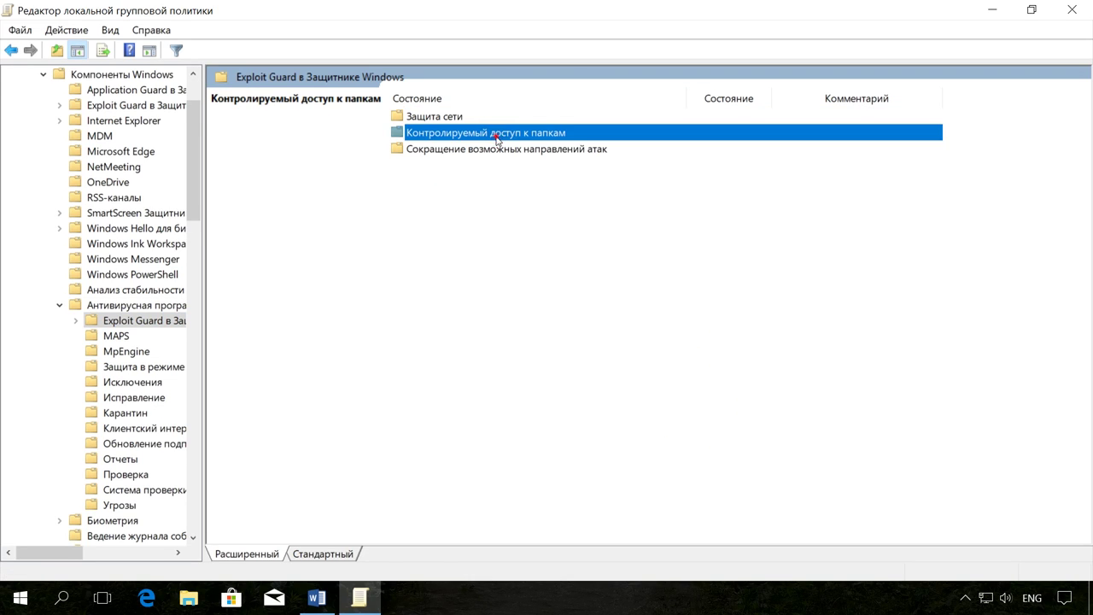
double_click(496, 138)
click(582, 137)
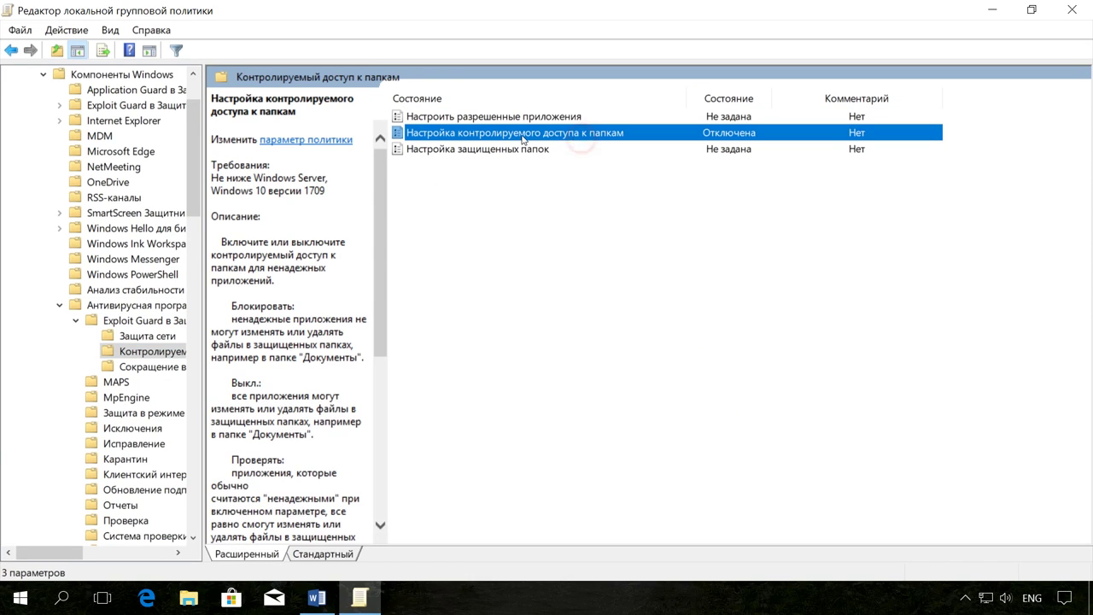
- Try enabling the "Настройка контролируемого доступа к папкам" policy with the options Блокировать, Проверять and Выкл. (по умолчанию), and close it without saving
double_click(511, 137)
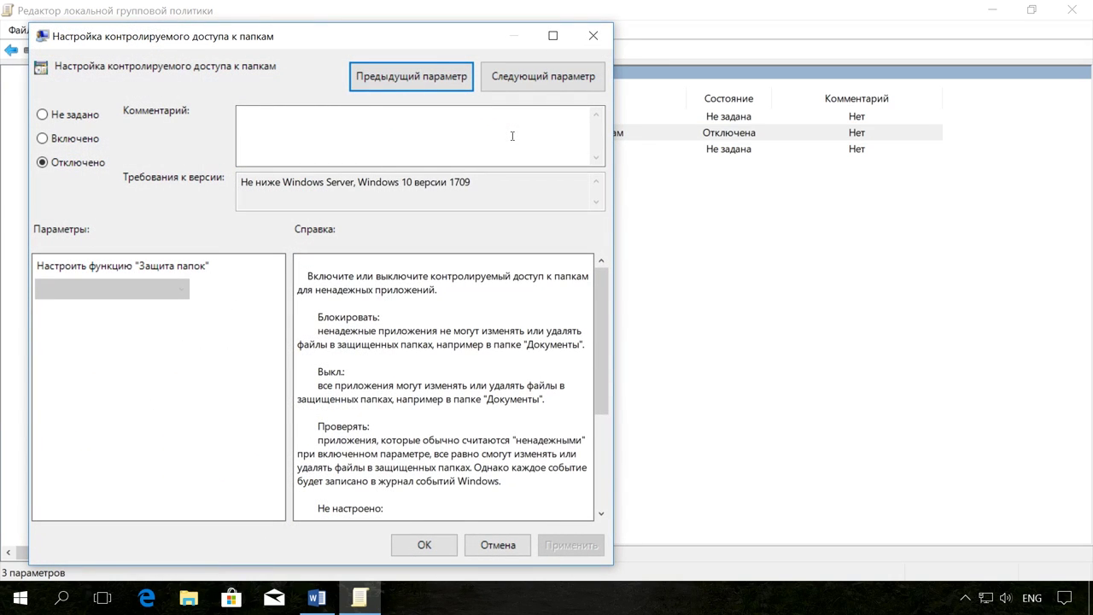
click(65, 139)
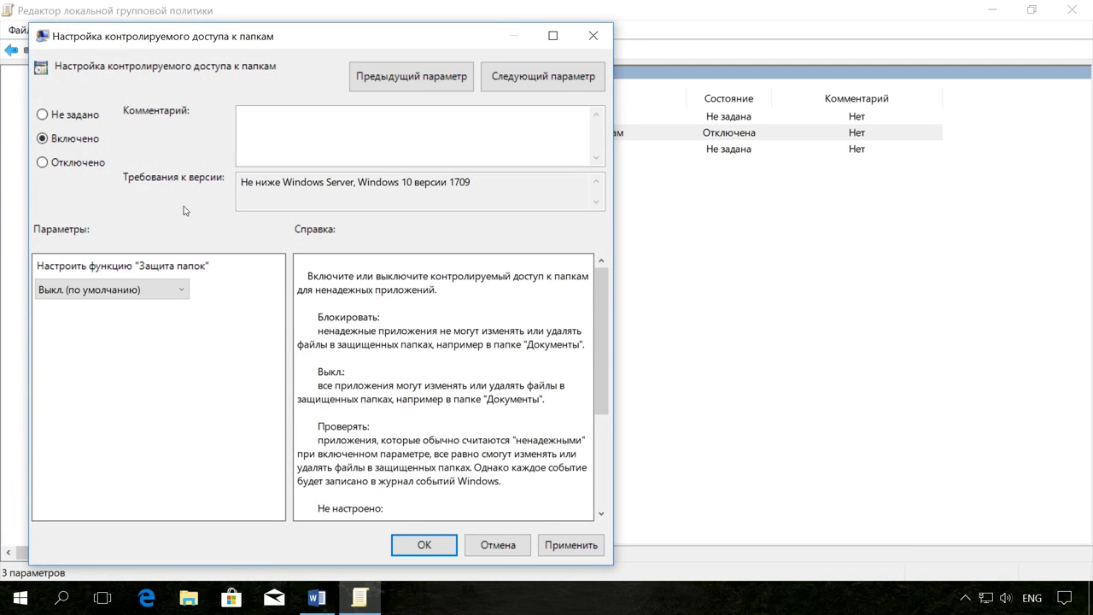
click(173, 294)
click(162, 317)
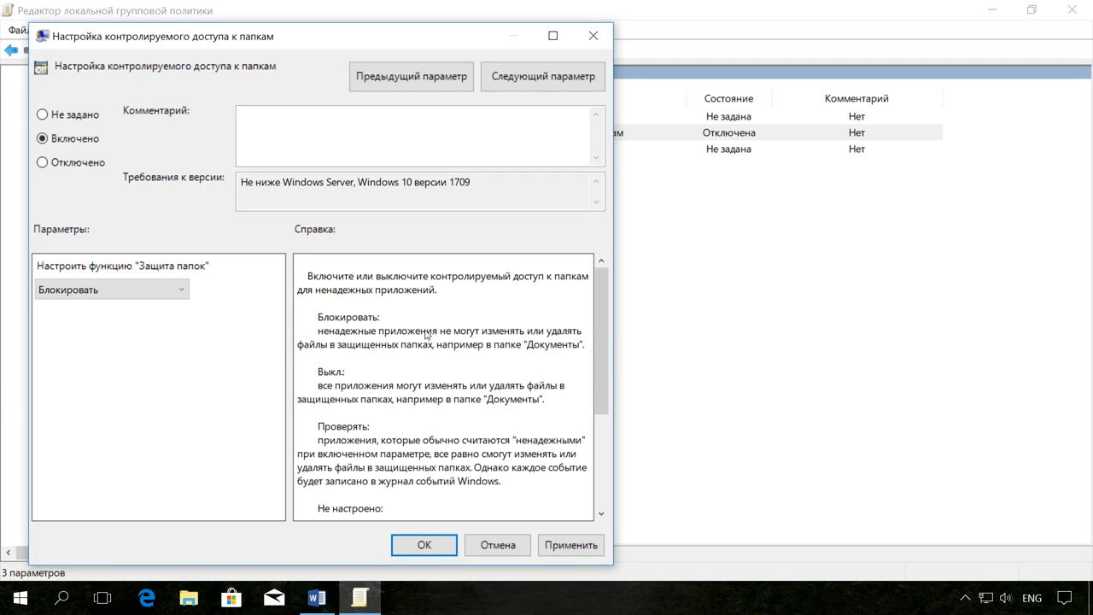
click(130, 294)
click(118, 333)
click(155, 289)
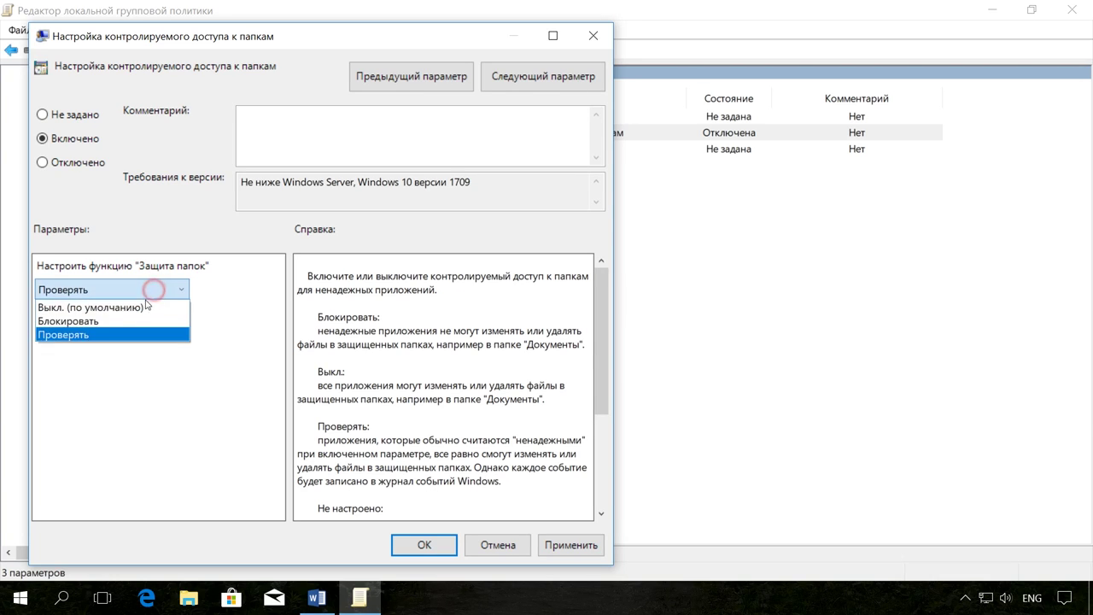
click(135, 307)
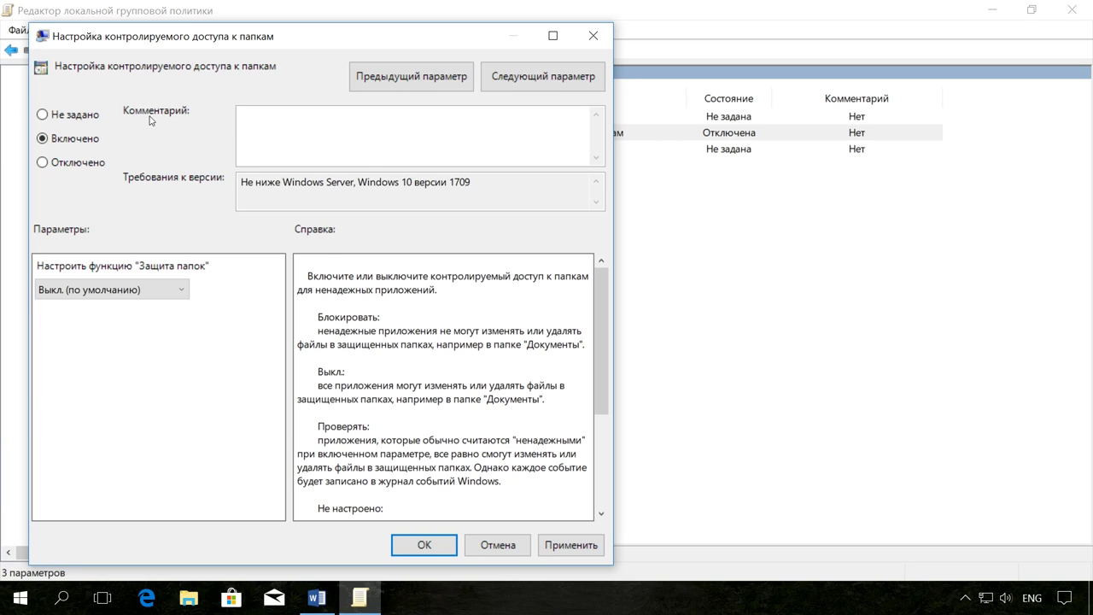
click(593, 35)
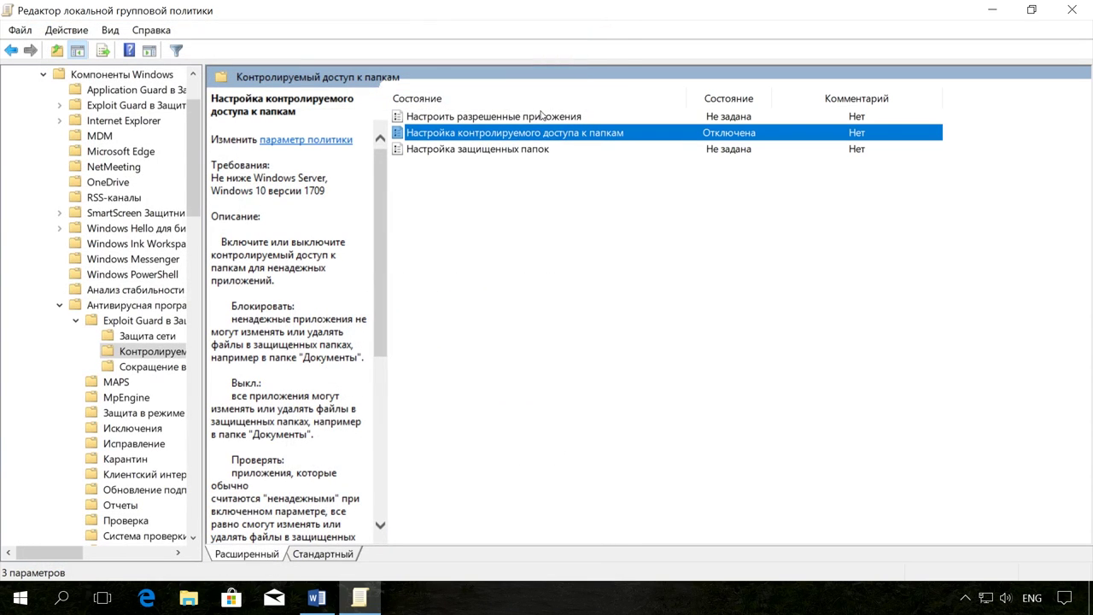
- Look at the policies for allowed applications and protected folders, and close the Group Policy Editor
click(489, 117)
click(473, 148)
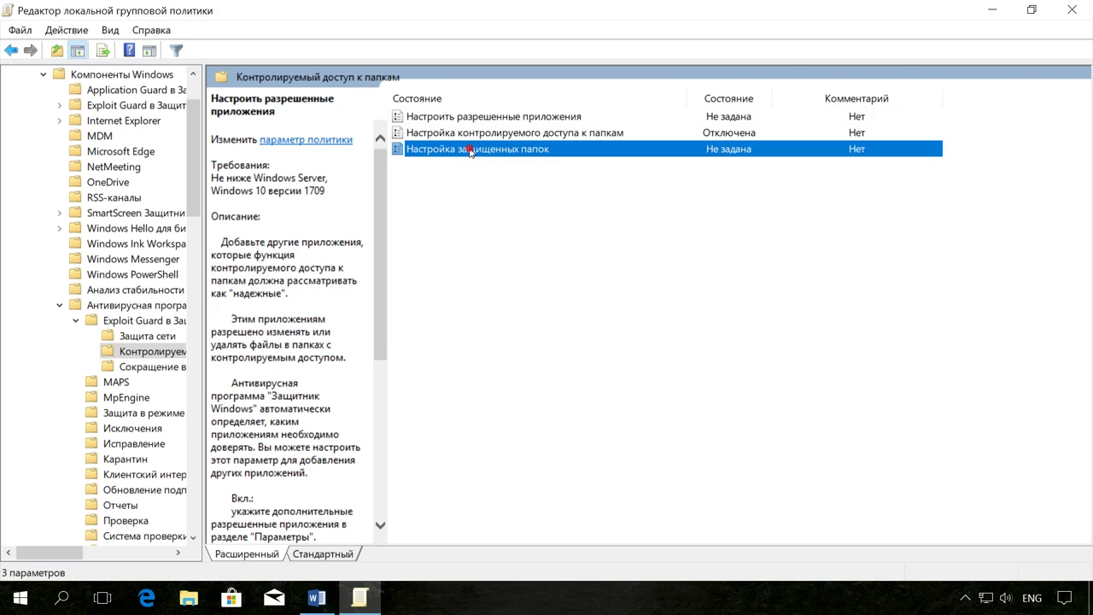
click(1072, 10)
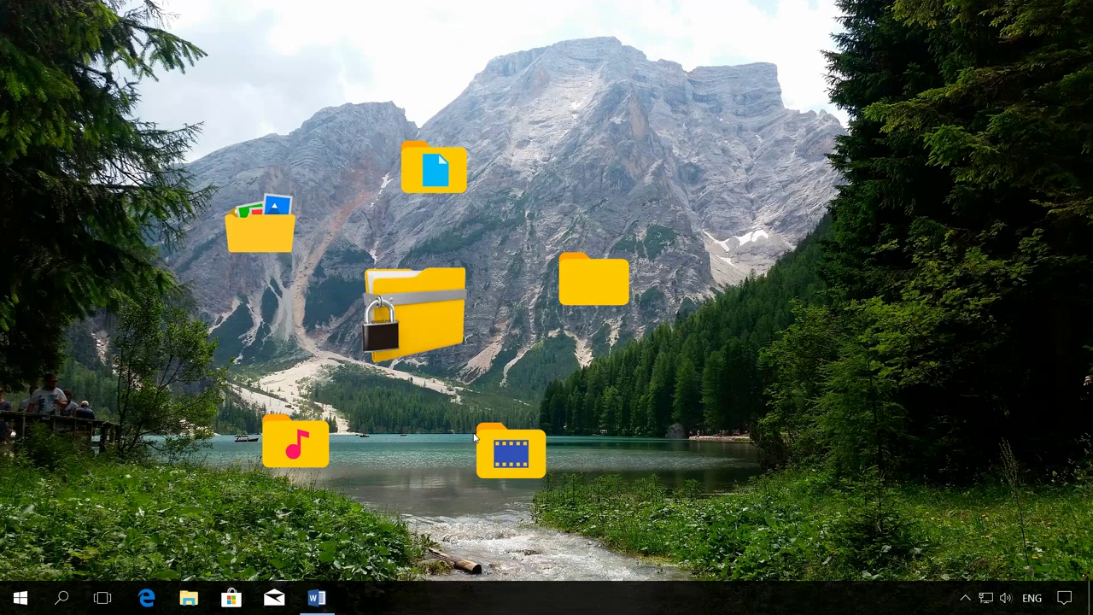
right_click(20, 598)
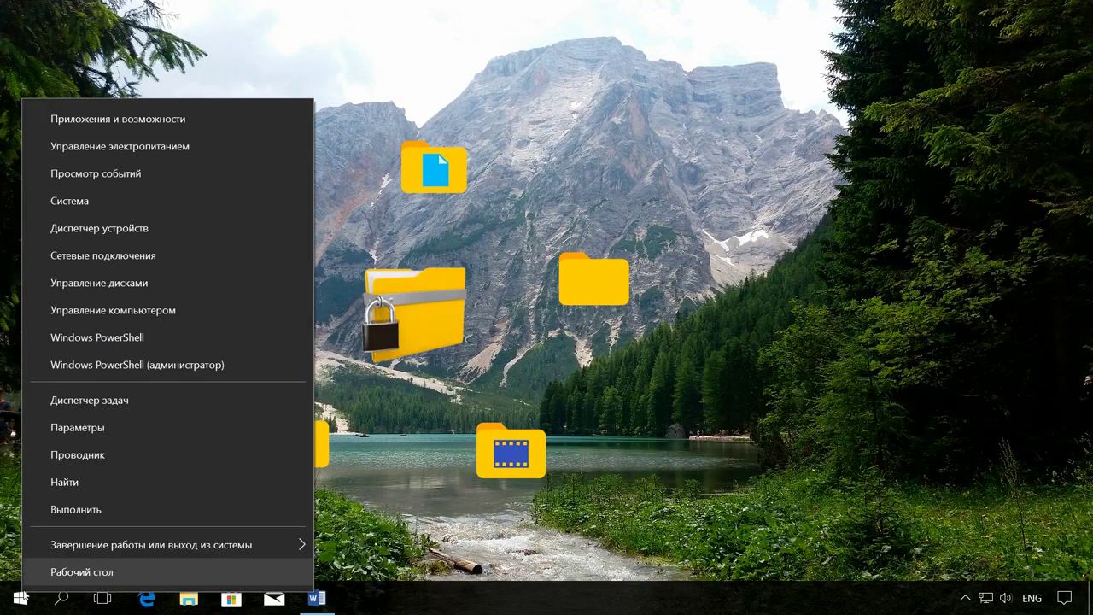
click(169, 369)
click(723, 40)
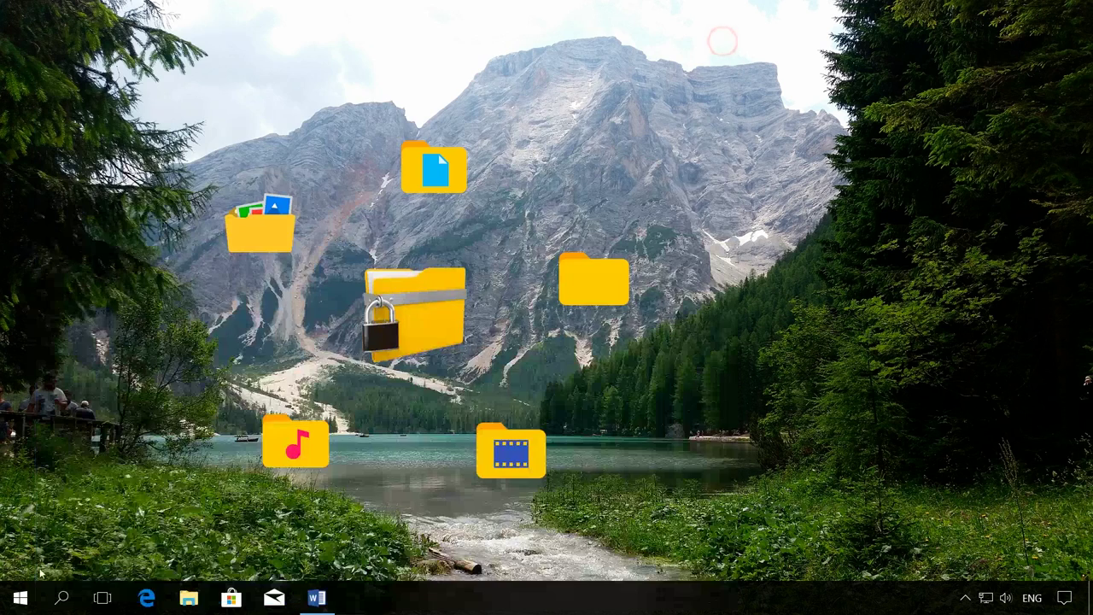
- Find and open Windows PowerShell as administrator and run Set-MpPreference -EnableControlledFolderAccess Enabled
click(63, 600)
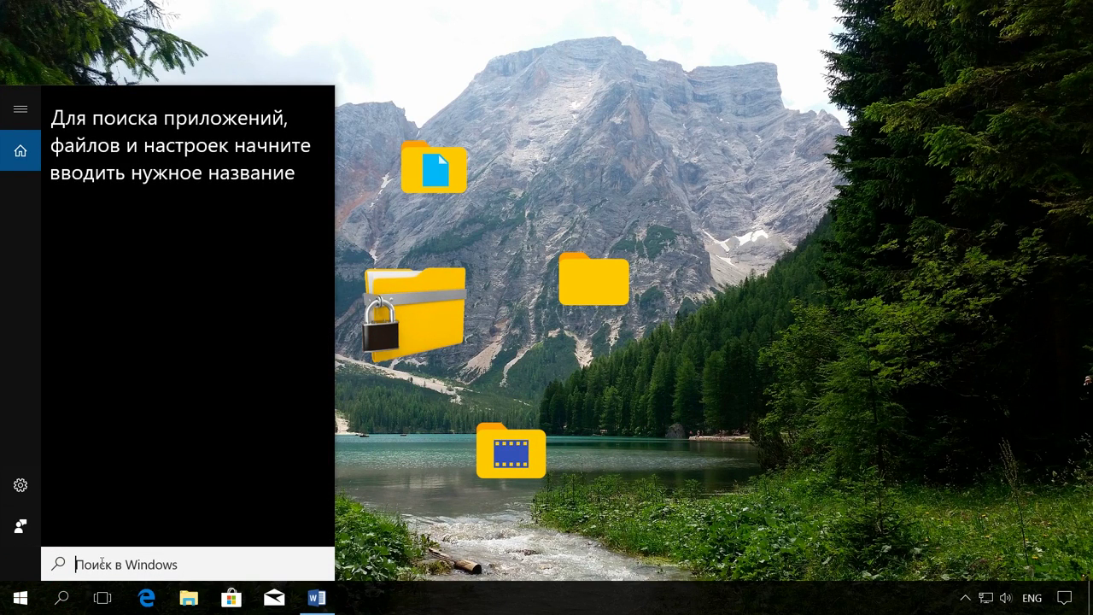
text(po)
key(ctrl+shift)
text(we)
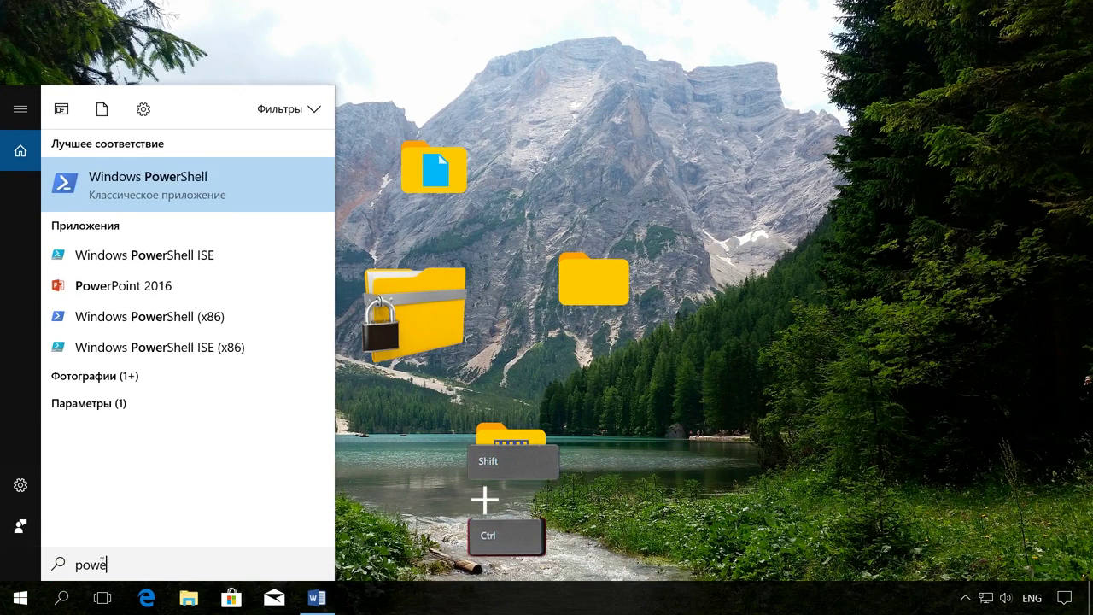
text(r shell)
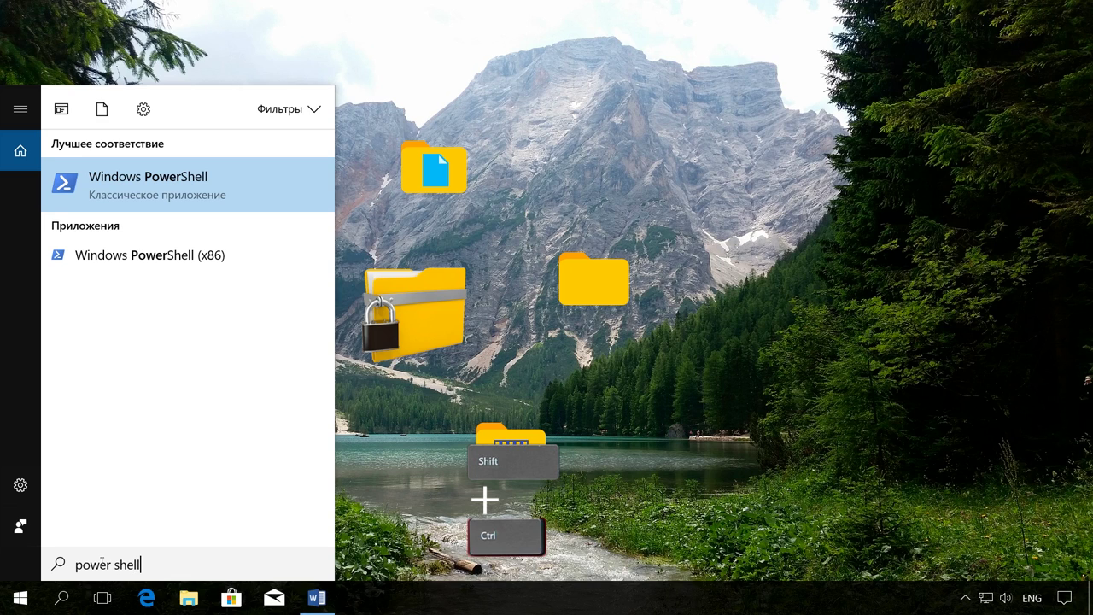
click(258, 187)
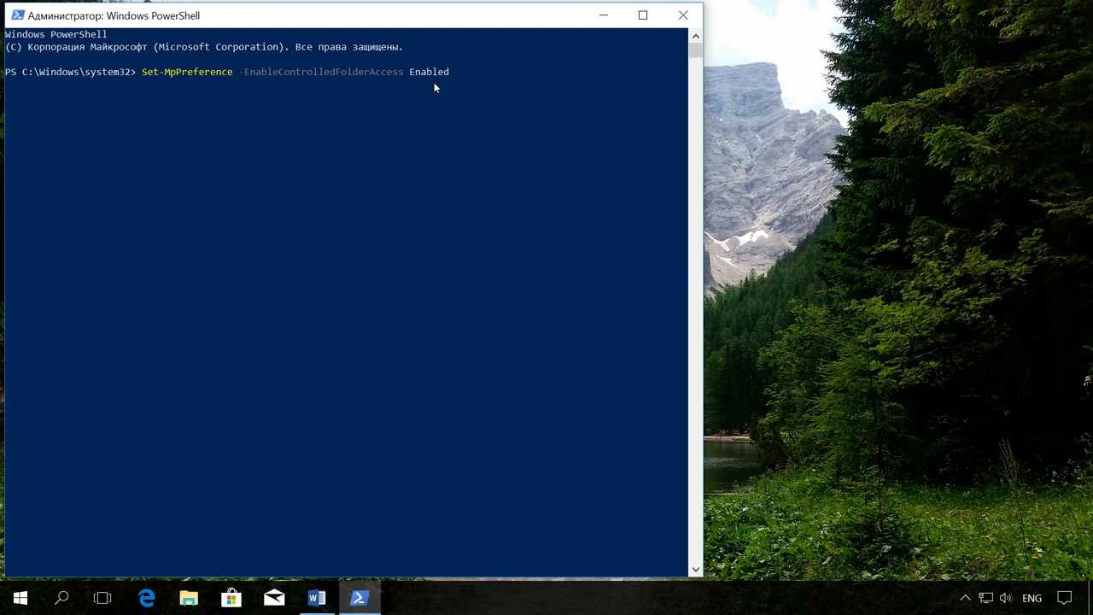
key(Return)
- Run Add-MpPreference -ControlledFolderAccessProtectedFolders with the quoted path of the user's Downloads folder
text(Add-MpPreference -ControlledFolderAccessProtectedFolders "< C:\Users\Дмитрий\Downloads>")
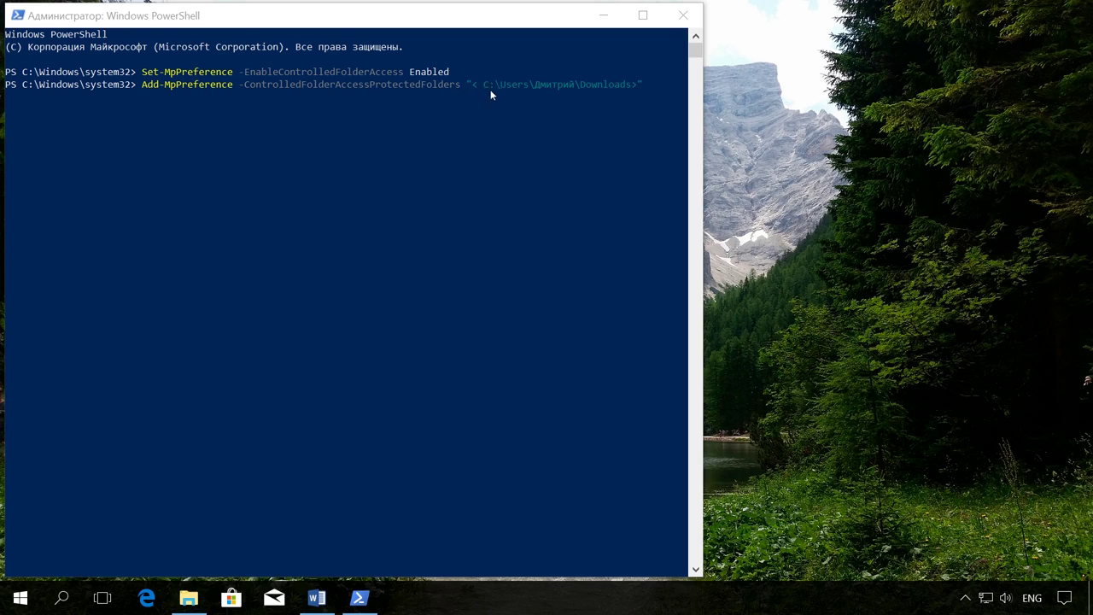
click(634, 87)
key(Return)
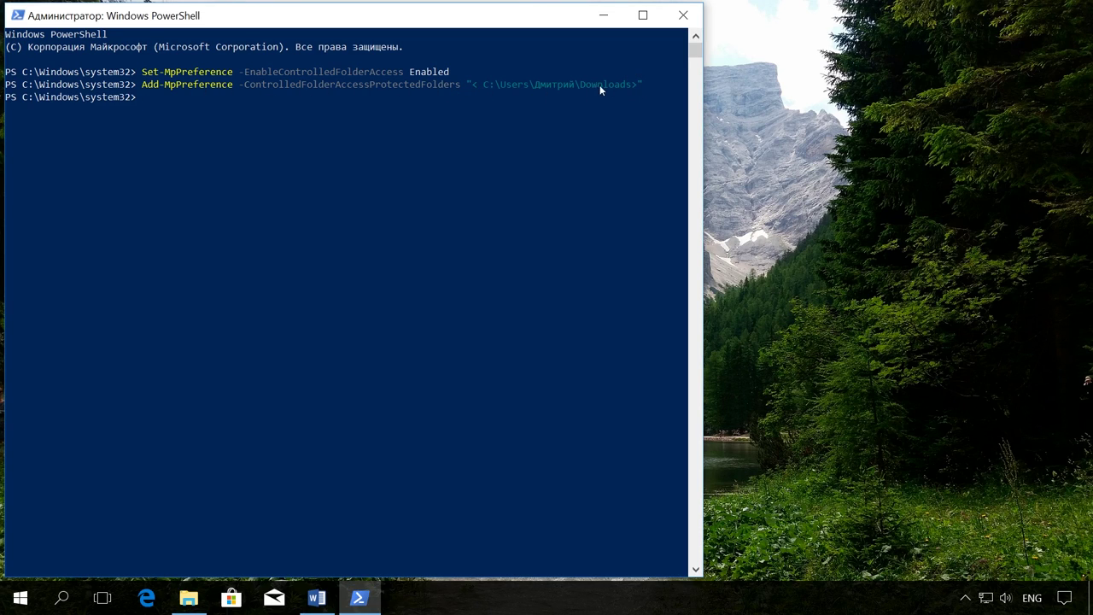
- Run Add-MpPreference -ControlledFolderAccessAllowedApplications with the path "< C:\Program Files (x86)\Adobe\AuditionCC\Adobe\Adobe Audition CC 2017\ Adobe Audition CC.exe>"
right_click(136, 101)
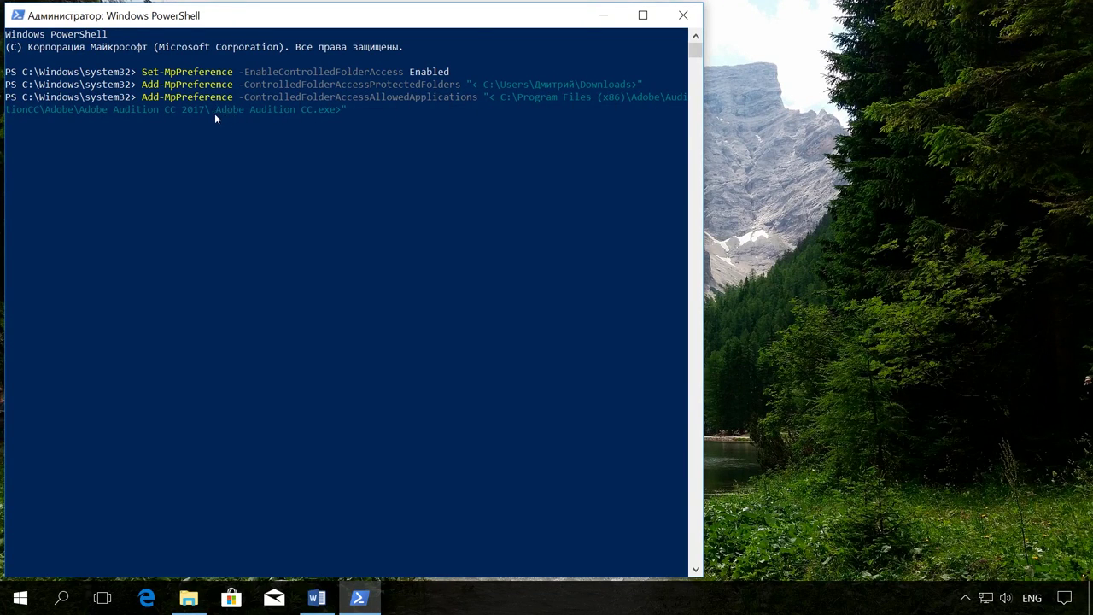
key(Return)
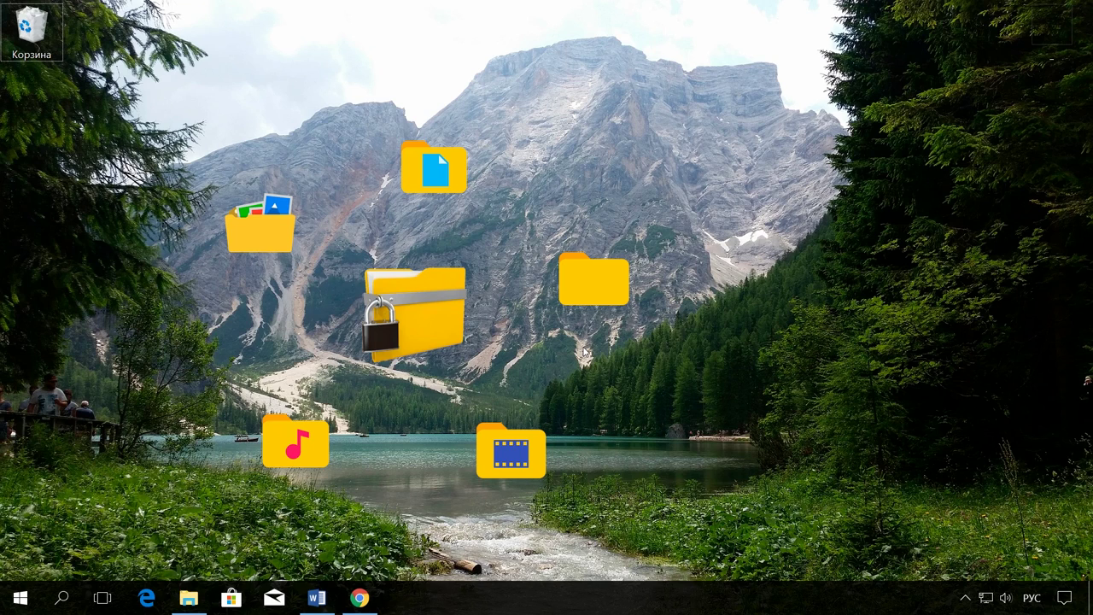
- Search Windows for "просмотр", open Event Viewer (Просмотр событий) and display its custom views (Настраиваемые представления)
click(62, 598)
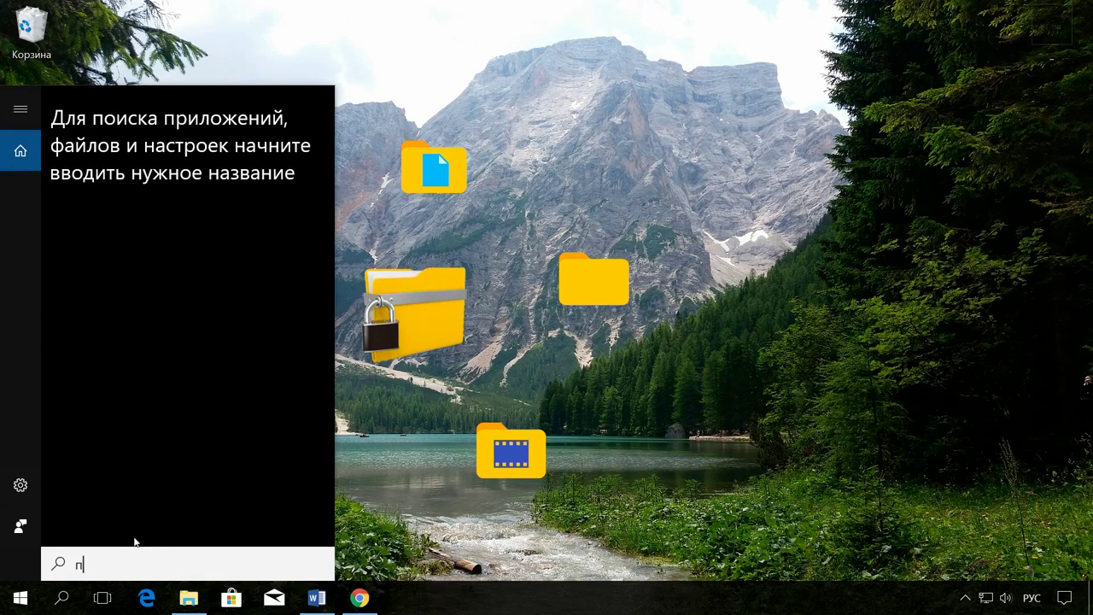
text(просмотр)
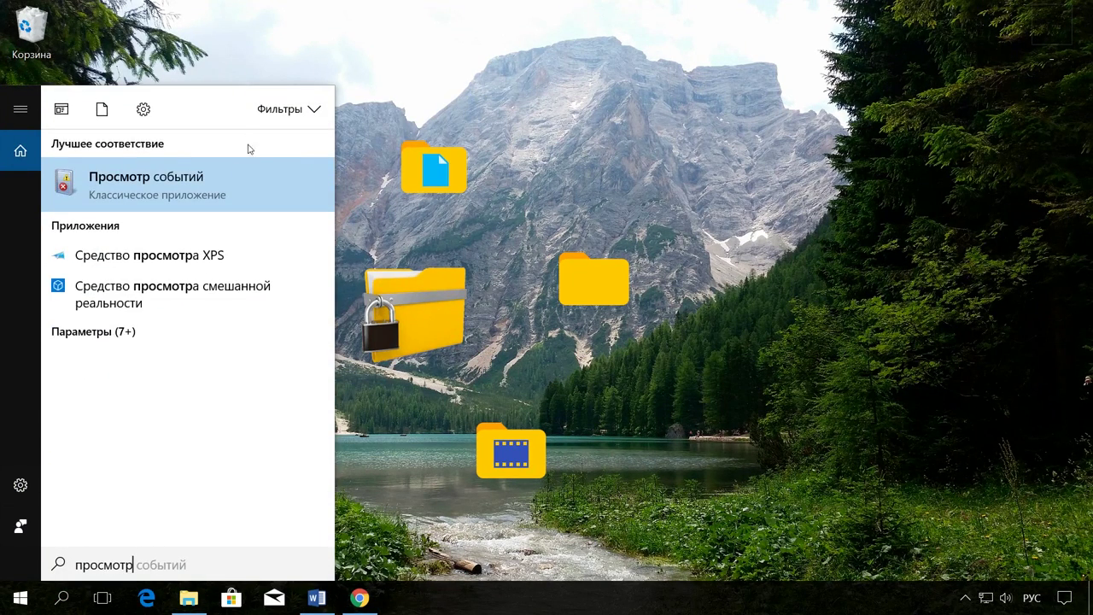
click(252, 189)
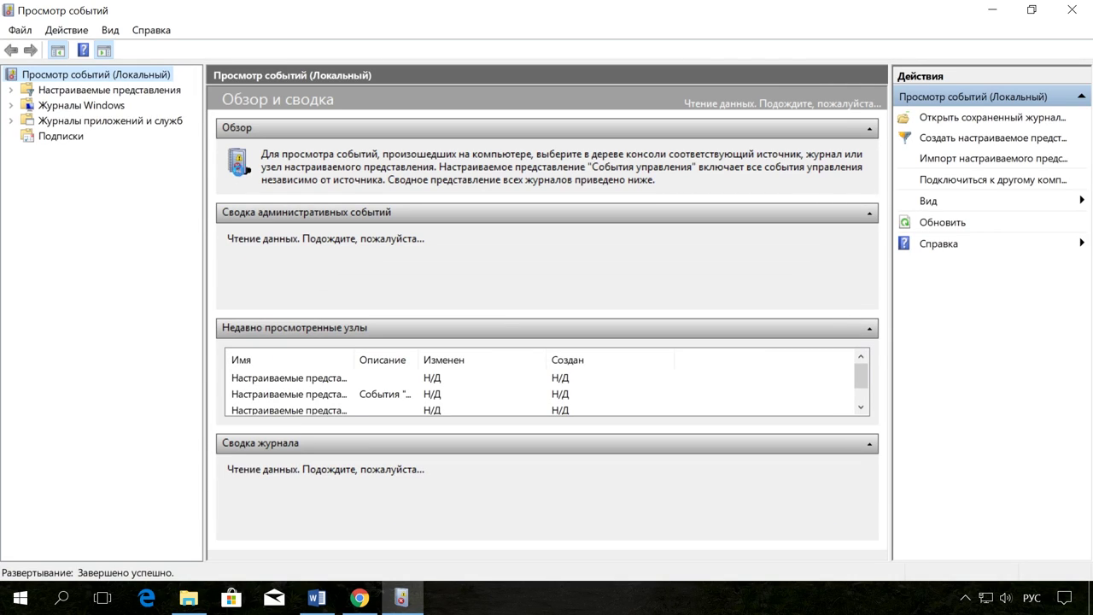
click(10, 90)
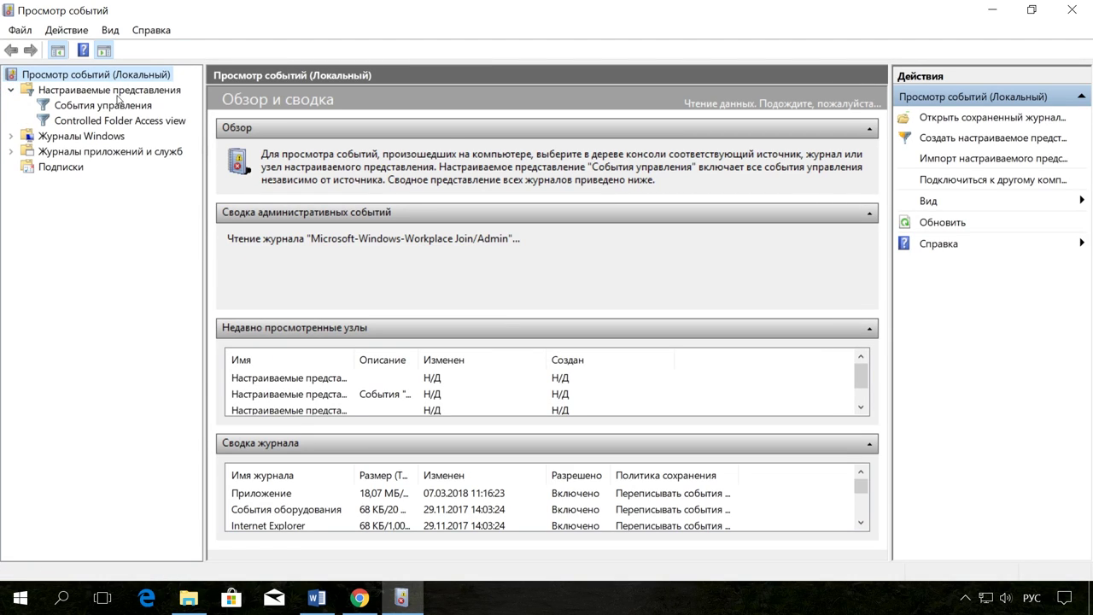
click(115, 91)
click(67, 30)
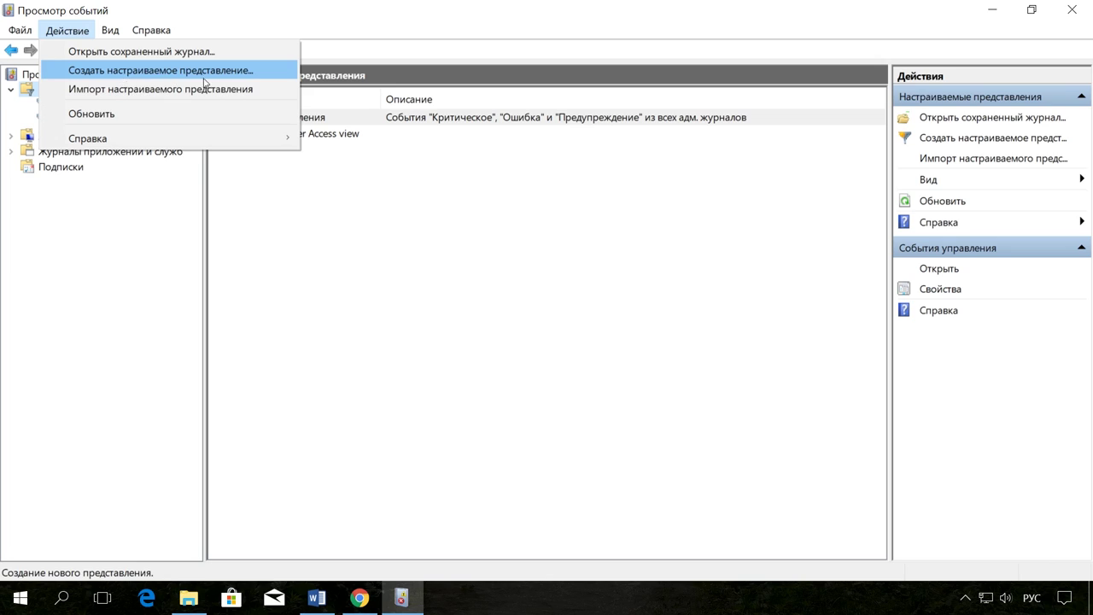
click(397, 217)
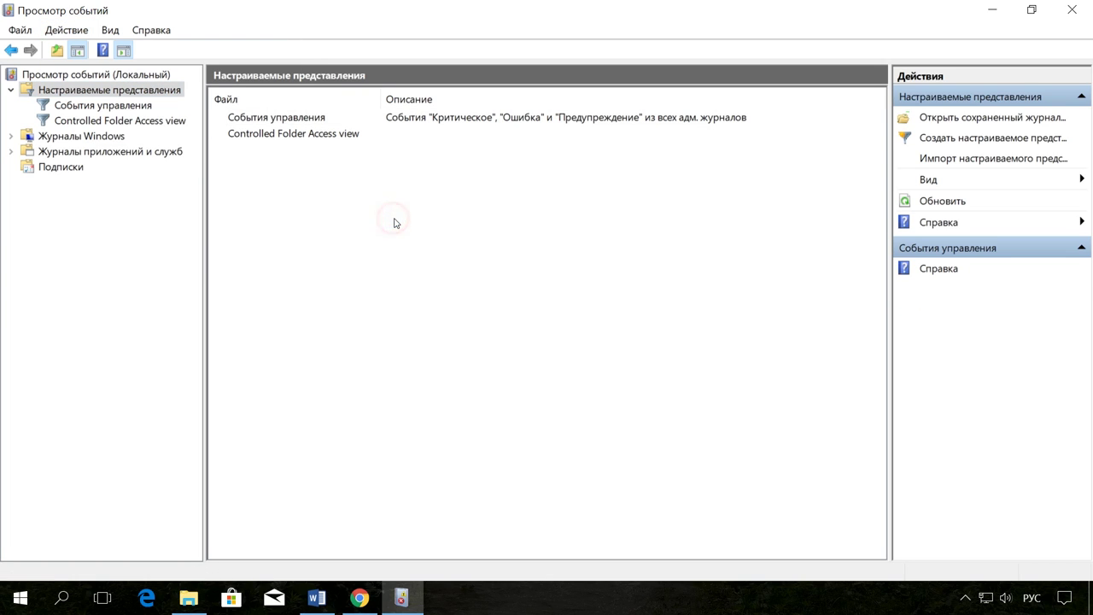
- Switch to Chrome, download the Exploit Guard Evaluation Package from the Microsoft documentation page and open the downloaded ZIP archive
click(359, 598)
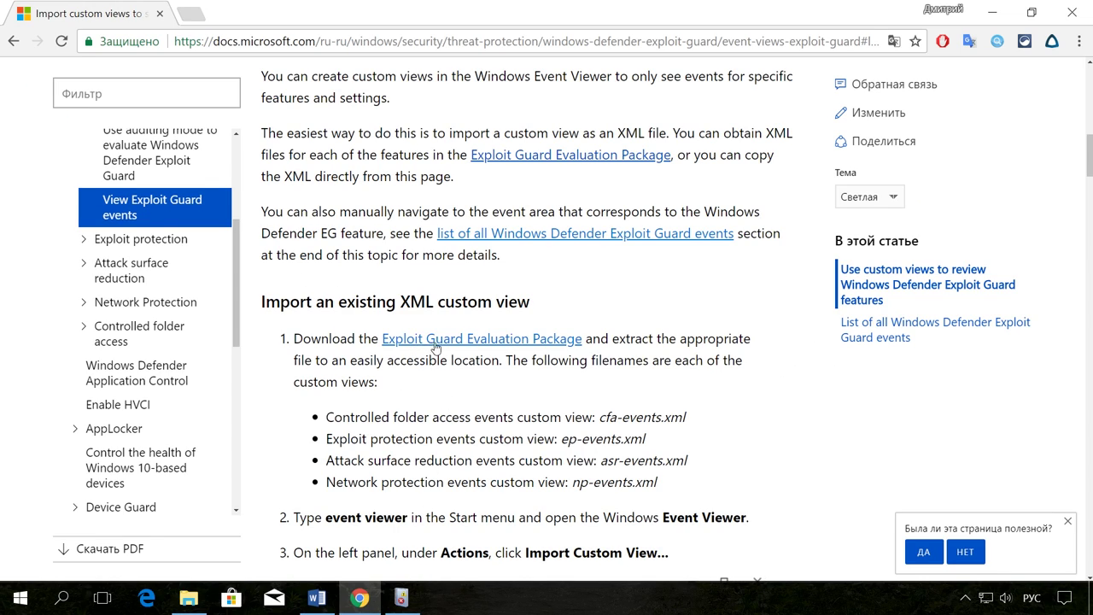
click(484, 346)
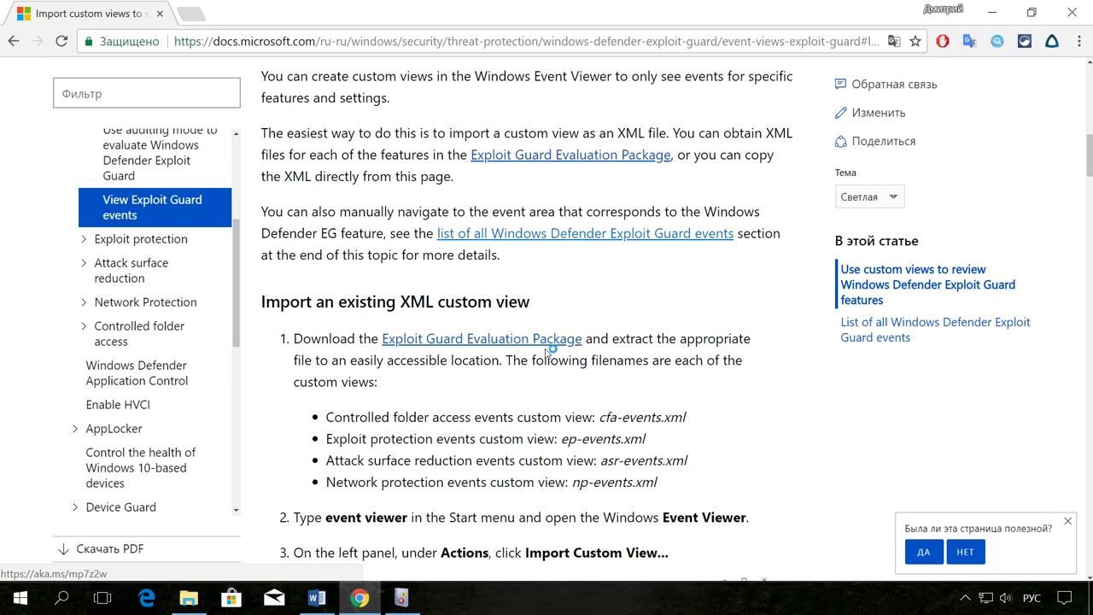
click(107, 565)
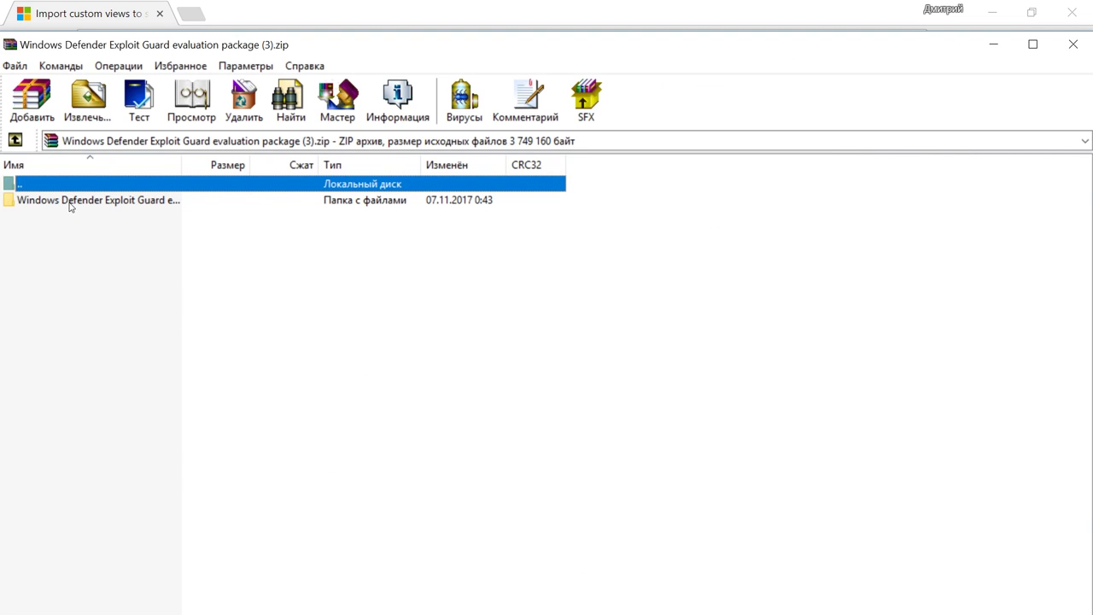
- Extract cfa-events.xml from the evaluation package folder to the Desktop, replacing the existing copy, and return to Event Viewer
click(71, 203)
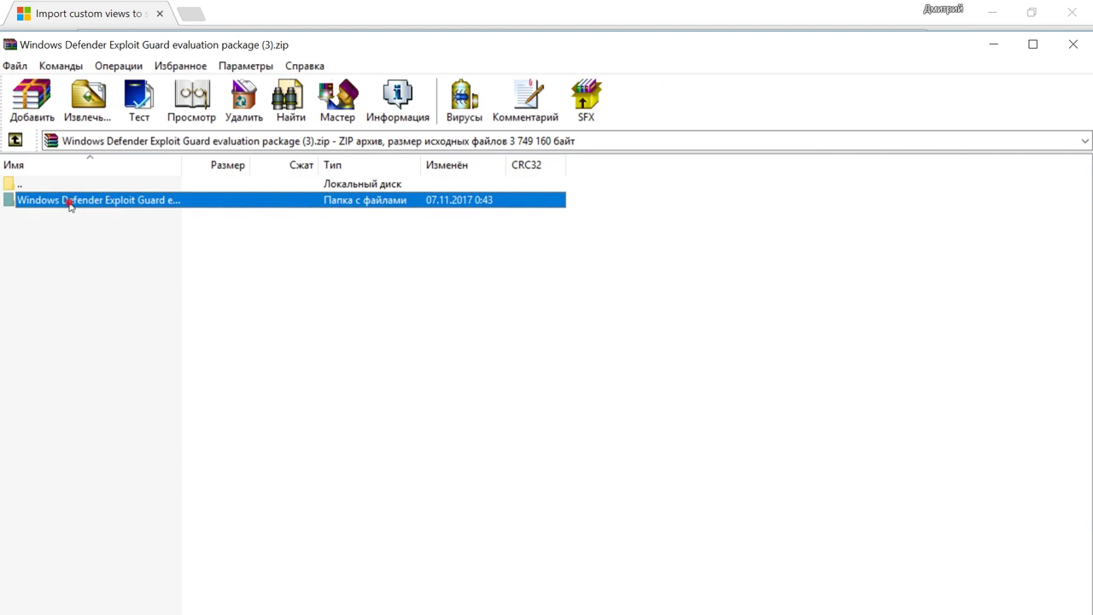
double_click(71, 203)
click(70, 216)
right_click(70, 217)
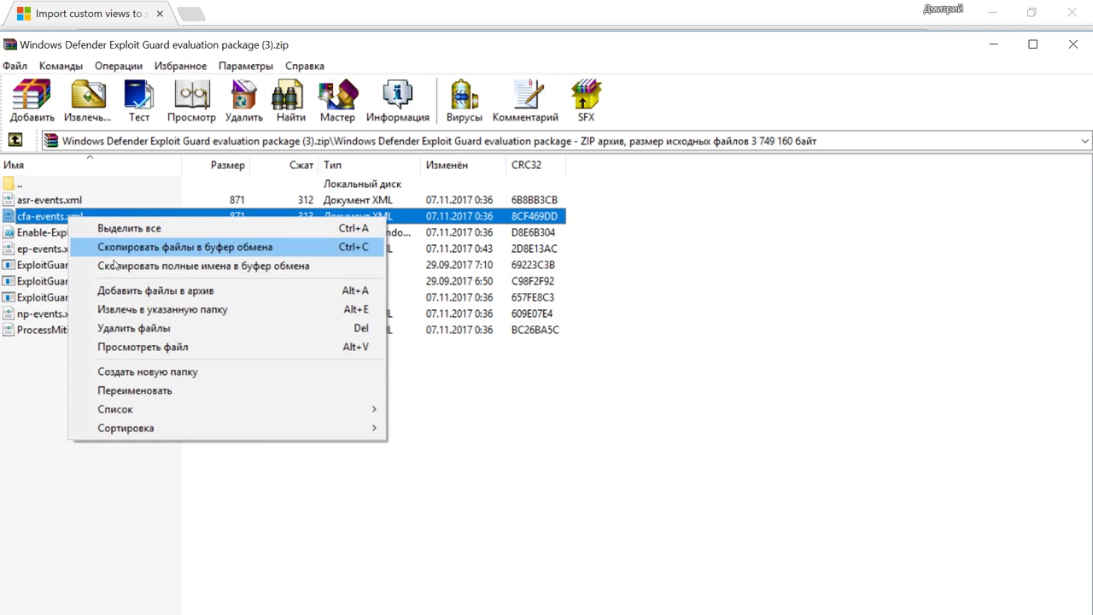
click(133, 309)
click(623, 253)
click(618, 529)
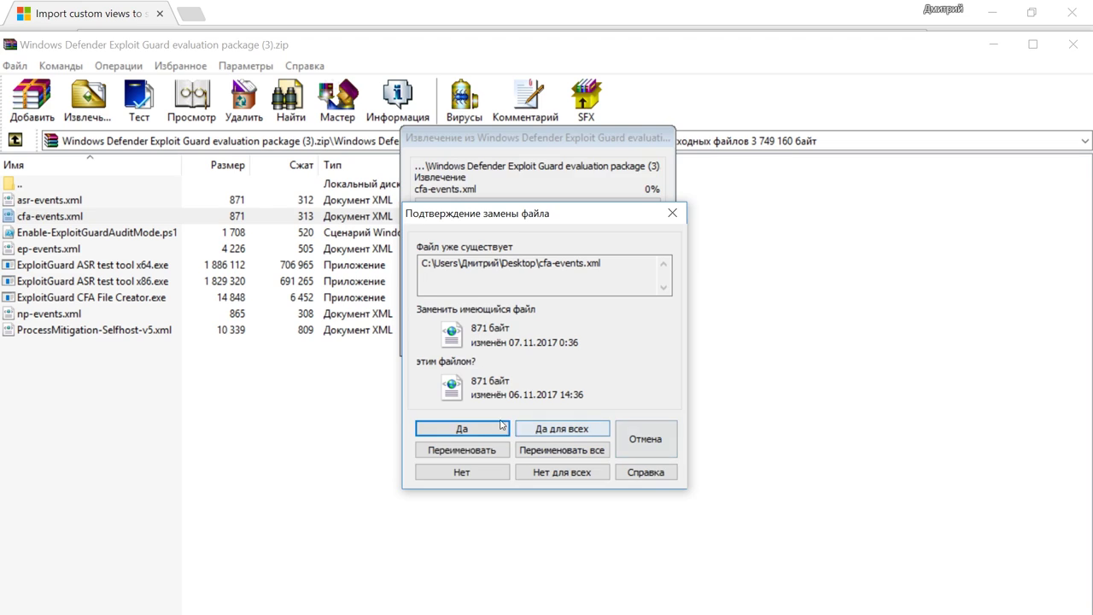
click(502, 426)
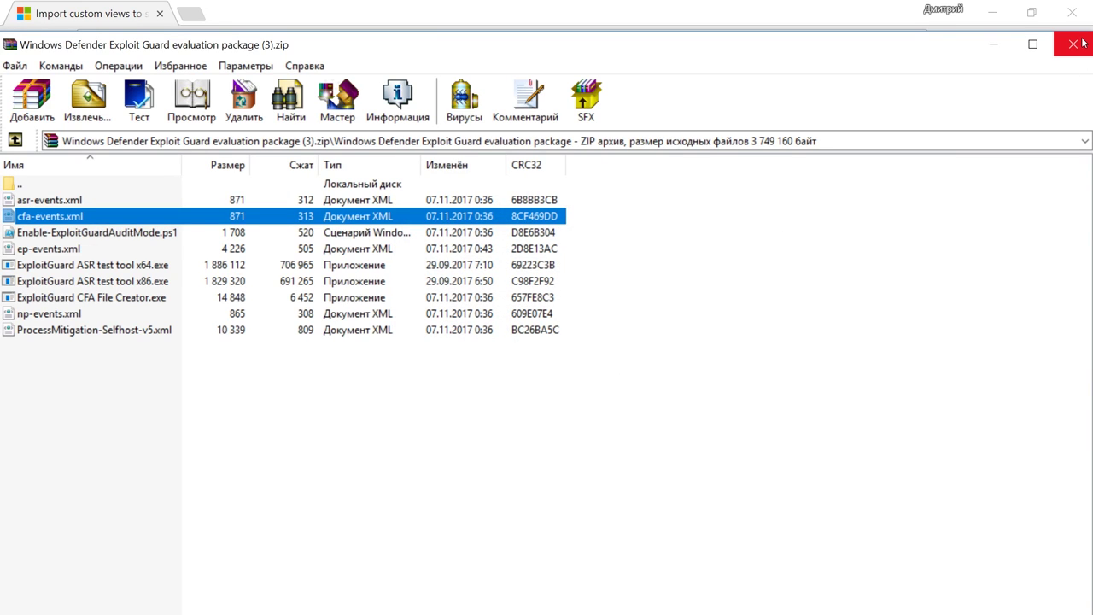
click(993, 44)
click(991, 12)
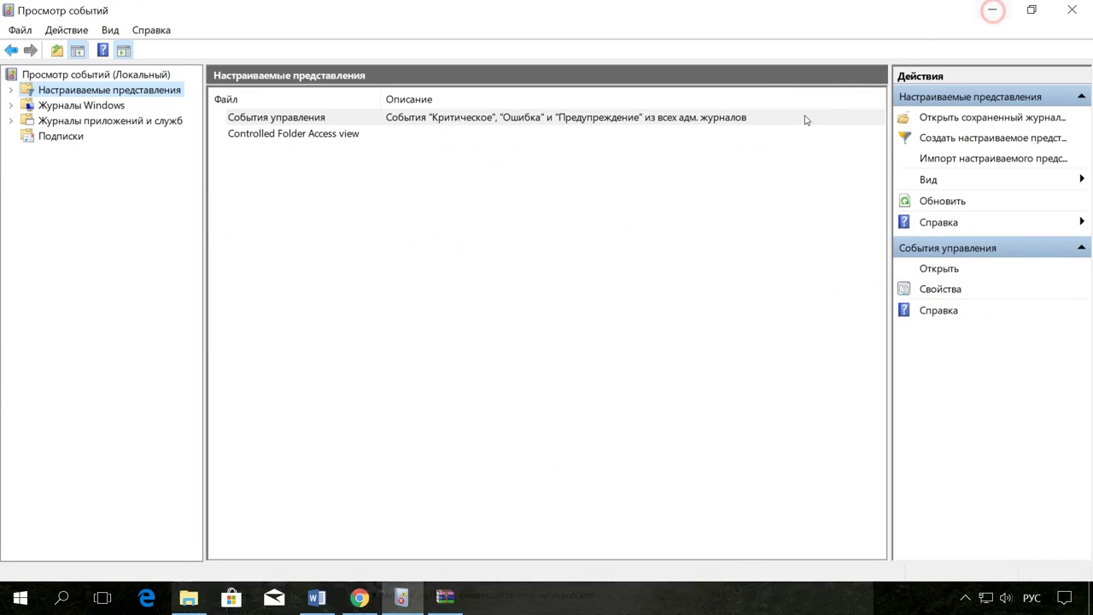
- Import cfa-events.xml from the Desktop (Рабочий стол) as a custom view in Event Viewer
click(66, 30)
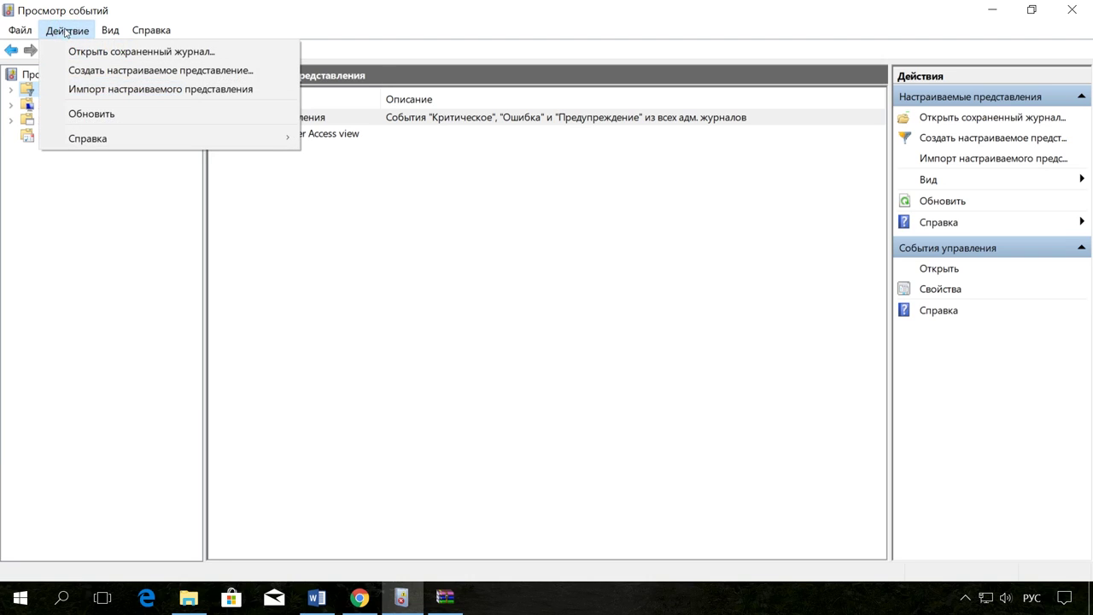
click(160, 90)
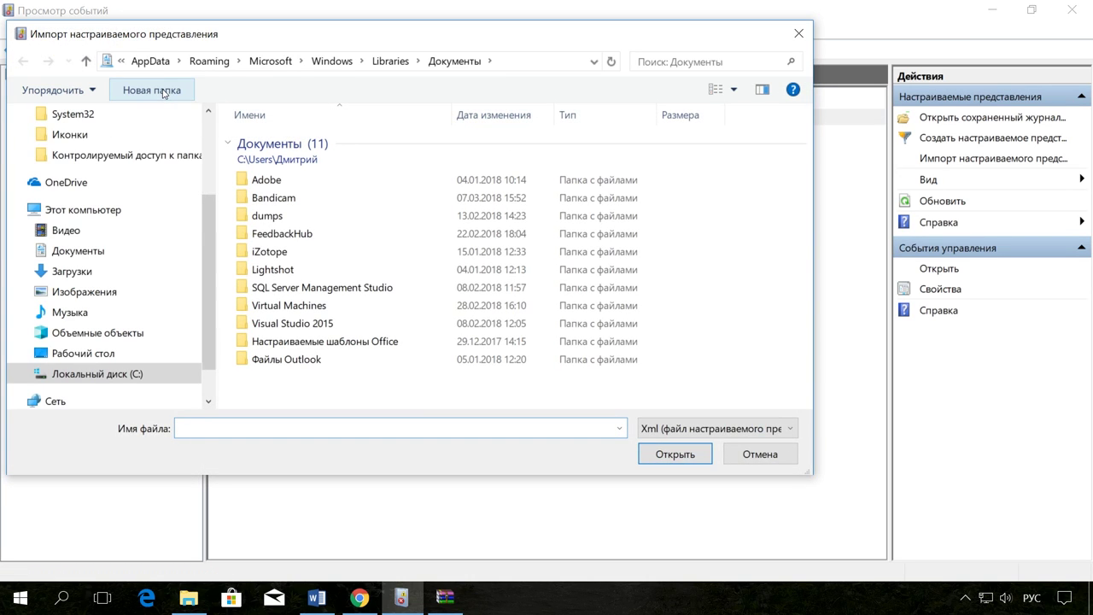
scroll(131, 140, up, 1)
click(105, 167)
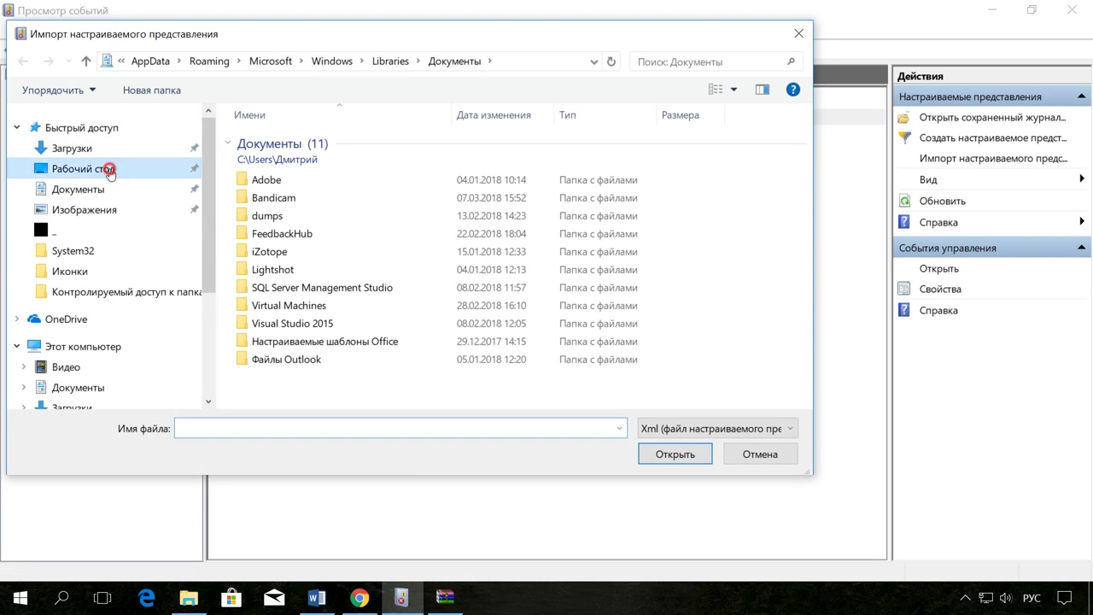
click(297, 162)
click(690, 460)
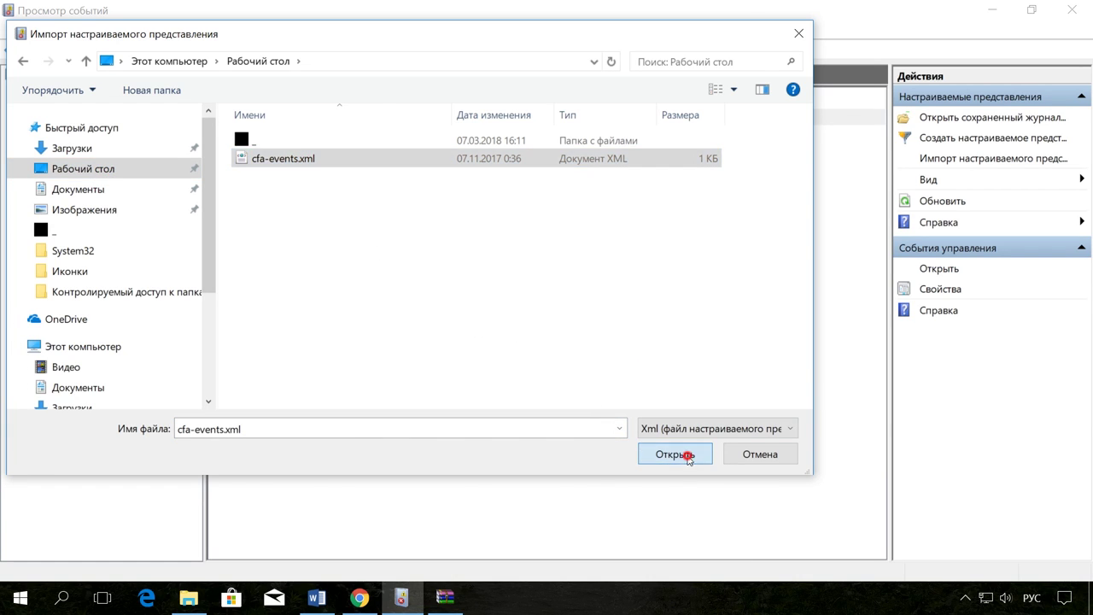
click(634, 299)
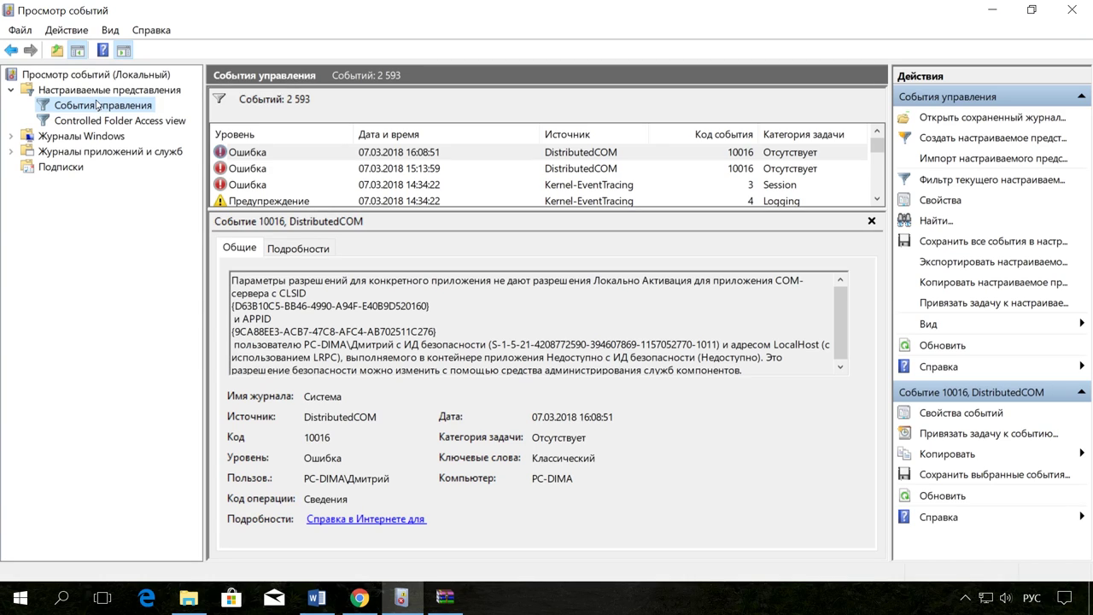
- Examine the events in the Controlled Folder Access view with an enlarged event list, selecting the first event, and minimize Event Viewer
click(131, 119)
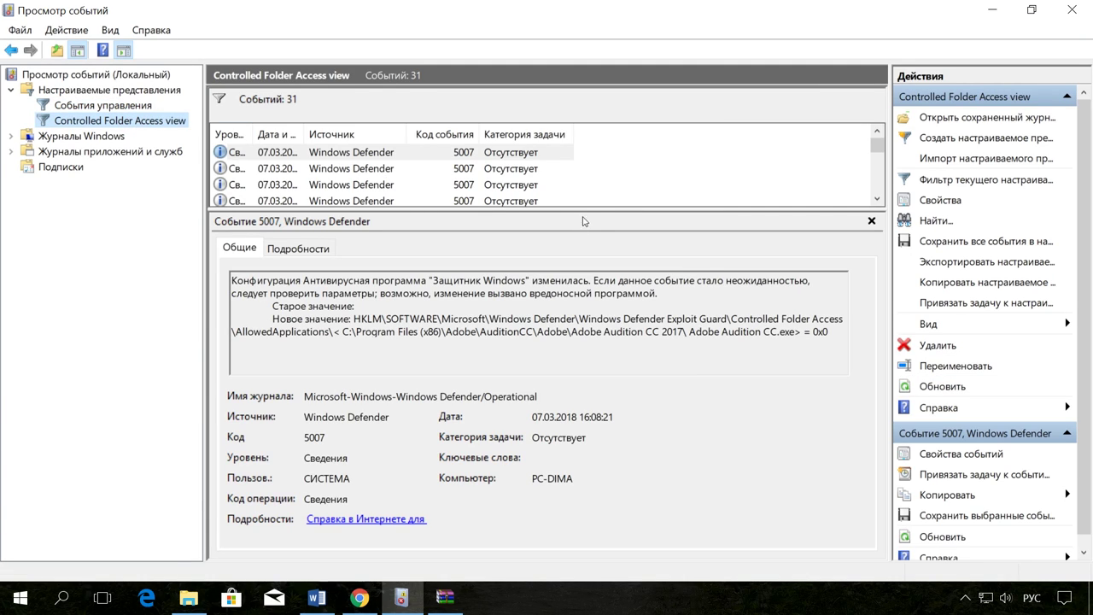
drag(585, 209, 584, 300)
click(472, 157)
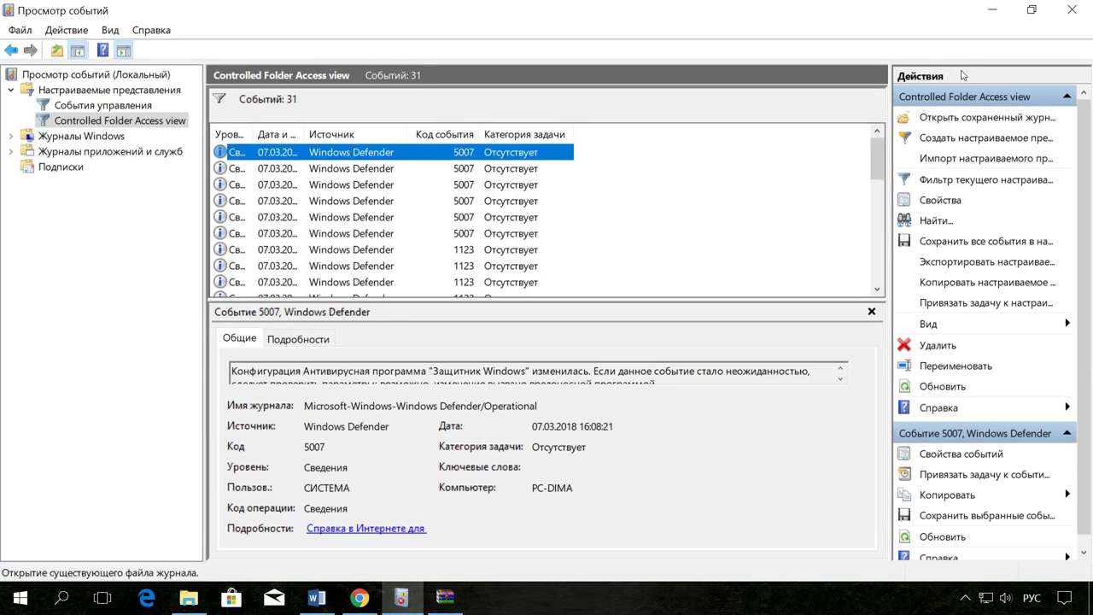
click(992, 9)
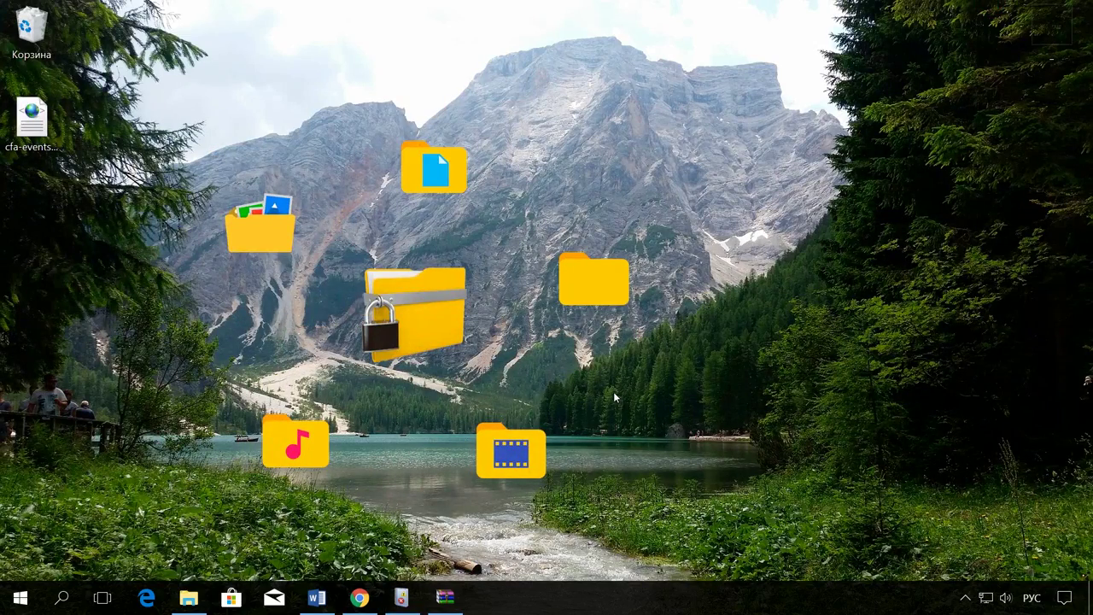